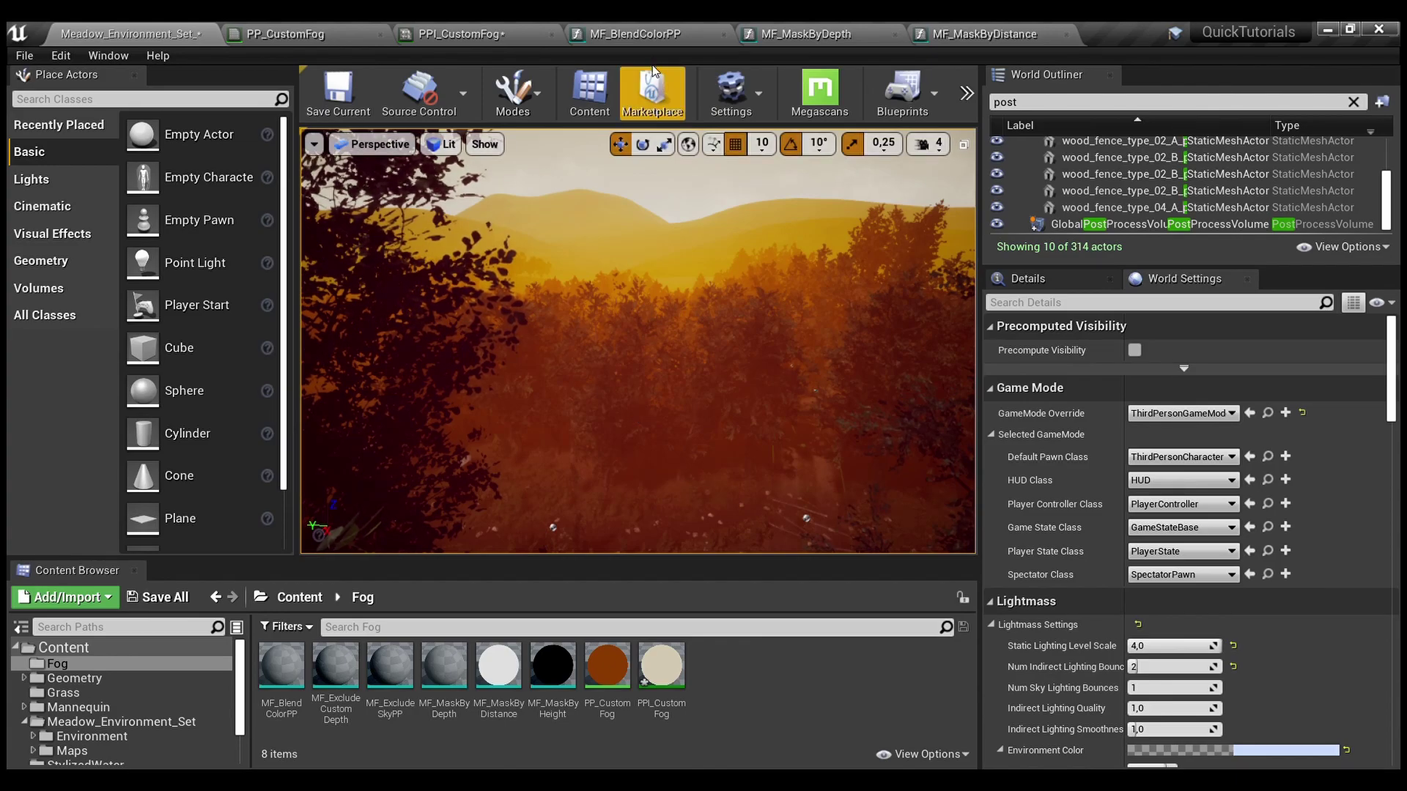
# Step: Review the node graphs of the MF_BlendColorPP, MF_MaskByDepth and MF_MaskByDistance material functions
pyautogui.click(645, 34)
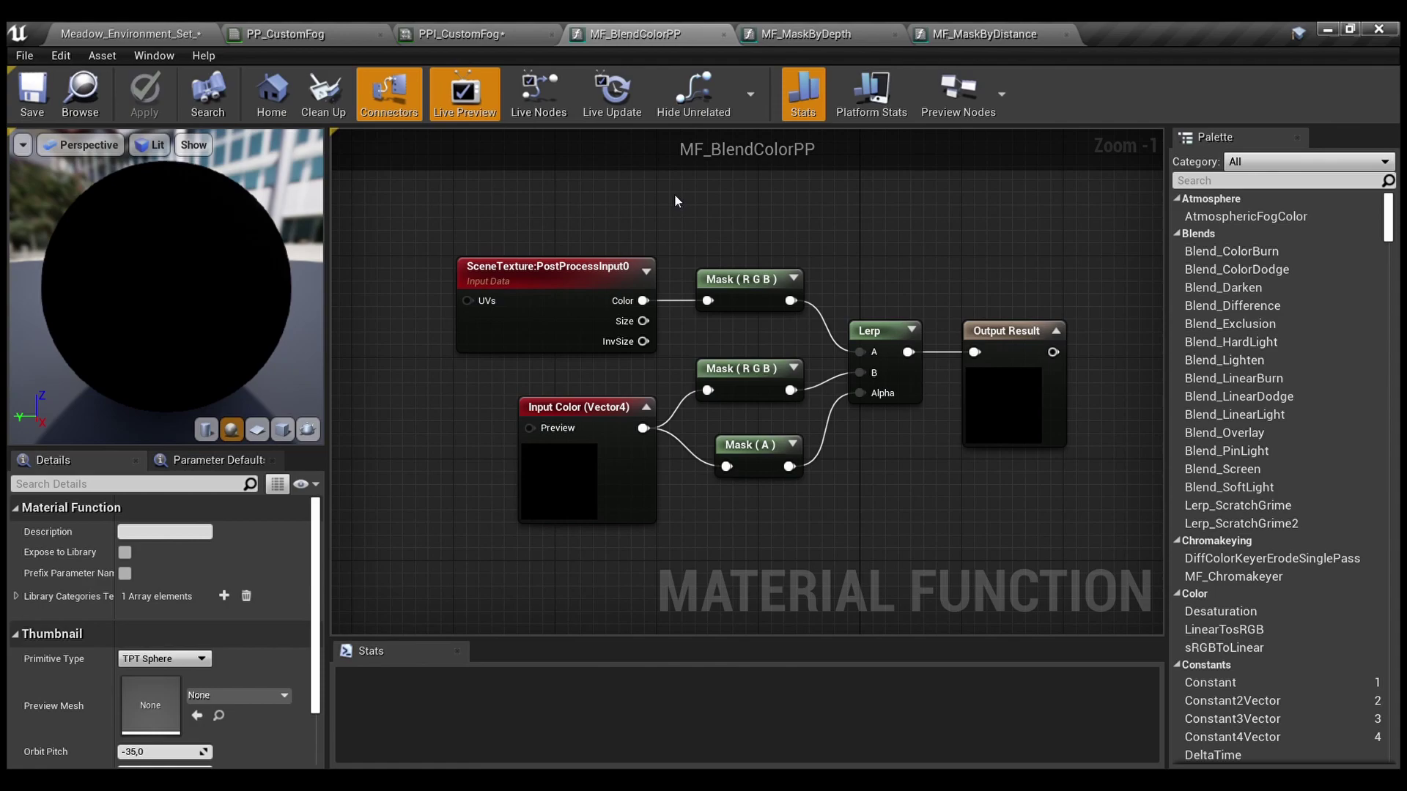
pyautogui.click(806, 38)
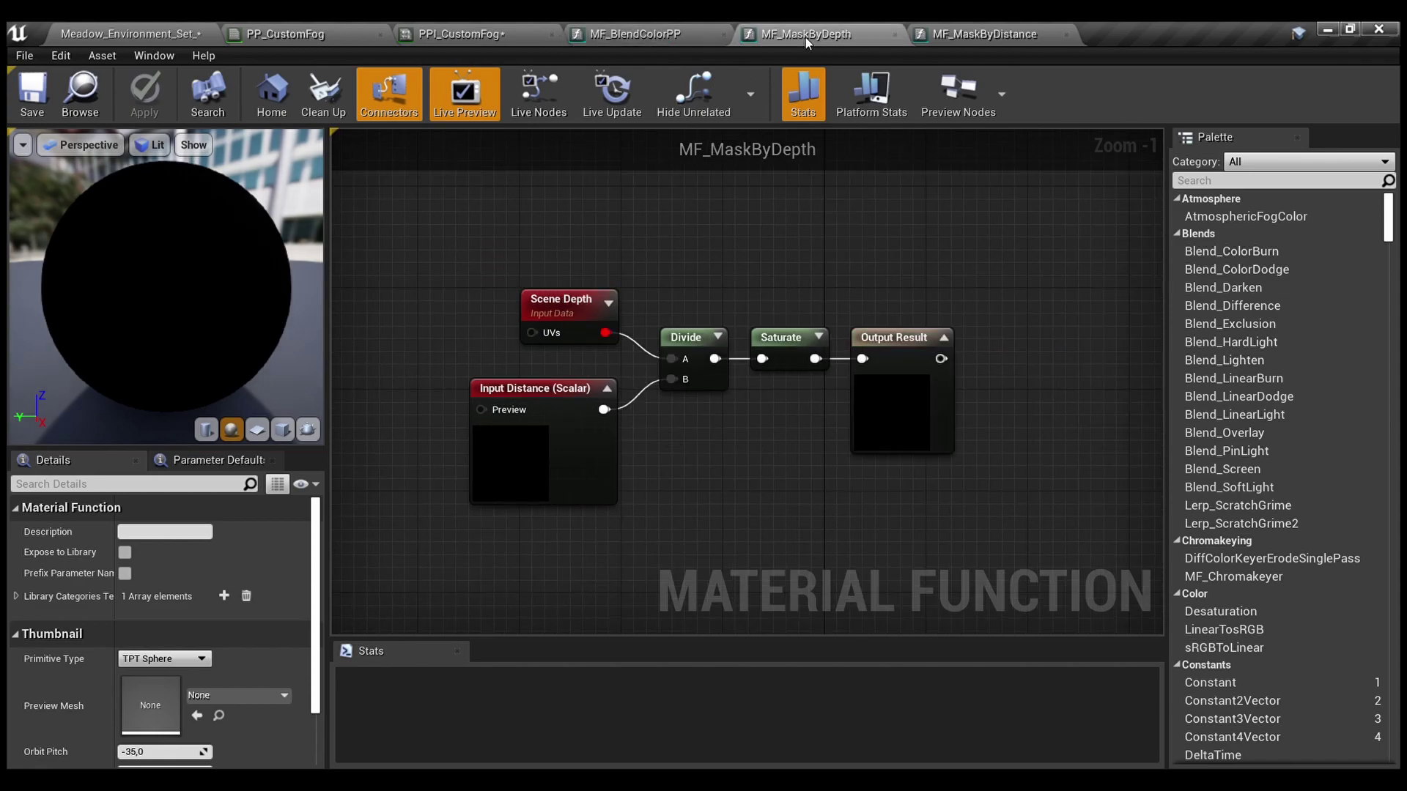
pyautogui.click(937, 34)
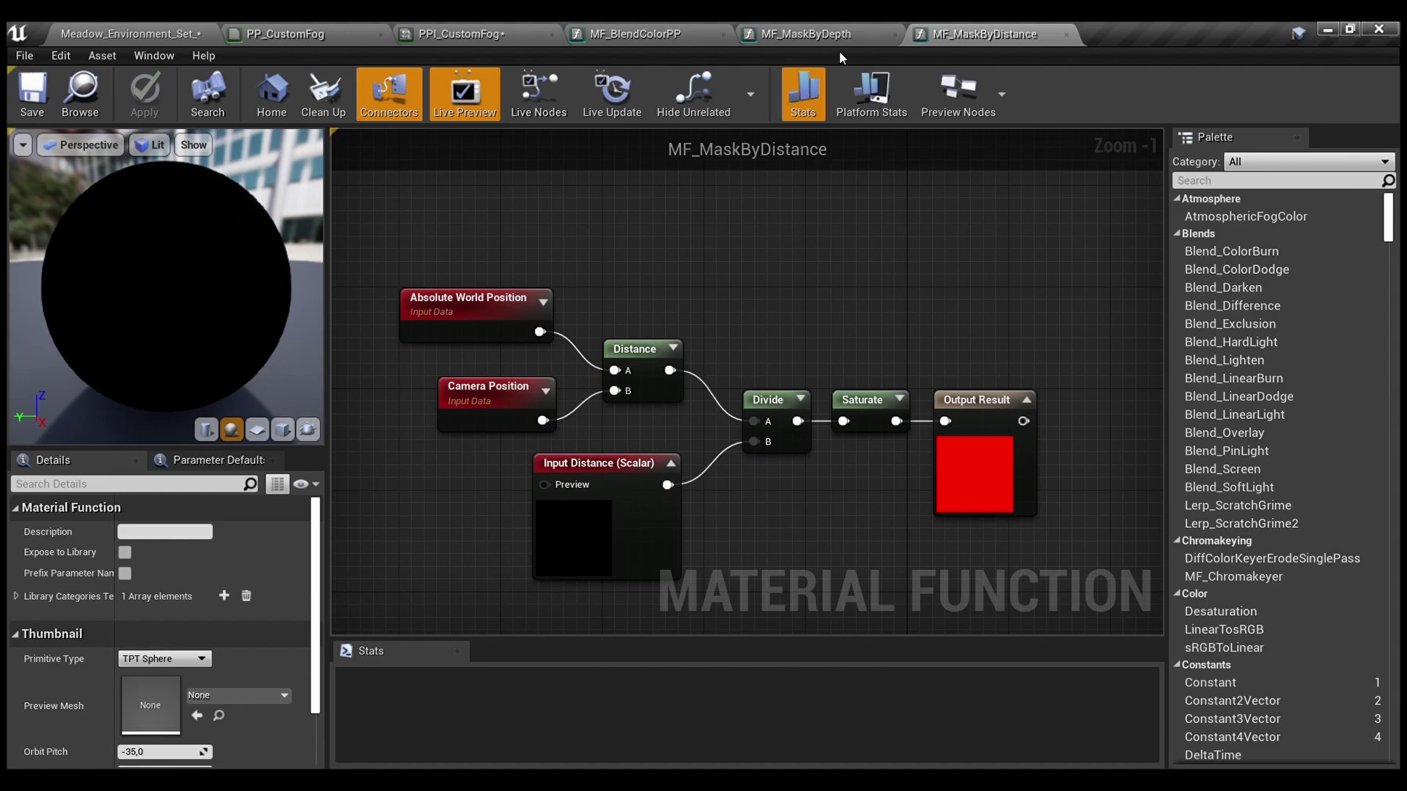
pyautogui.click(805, 35)
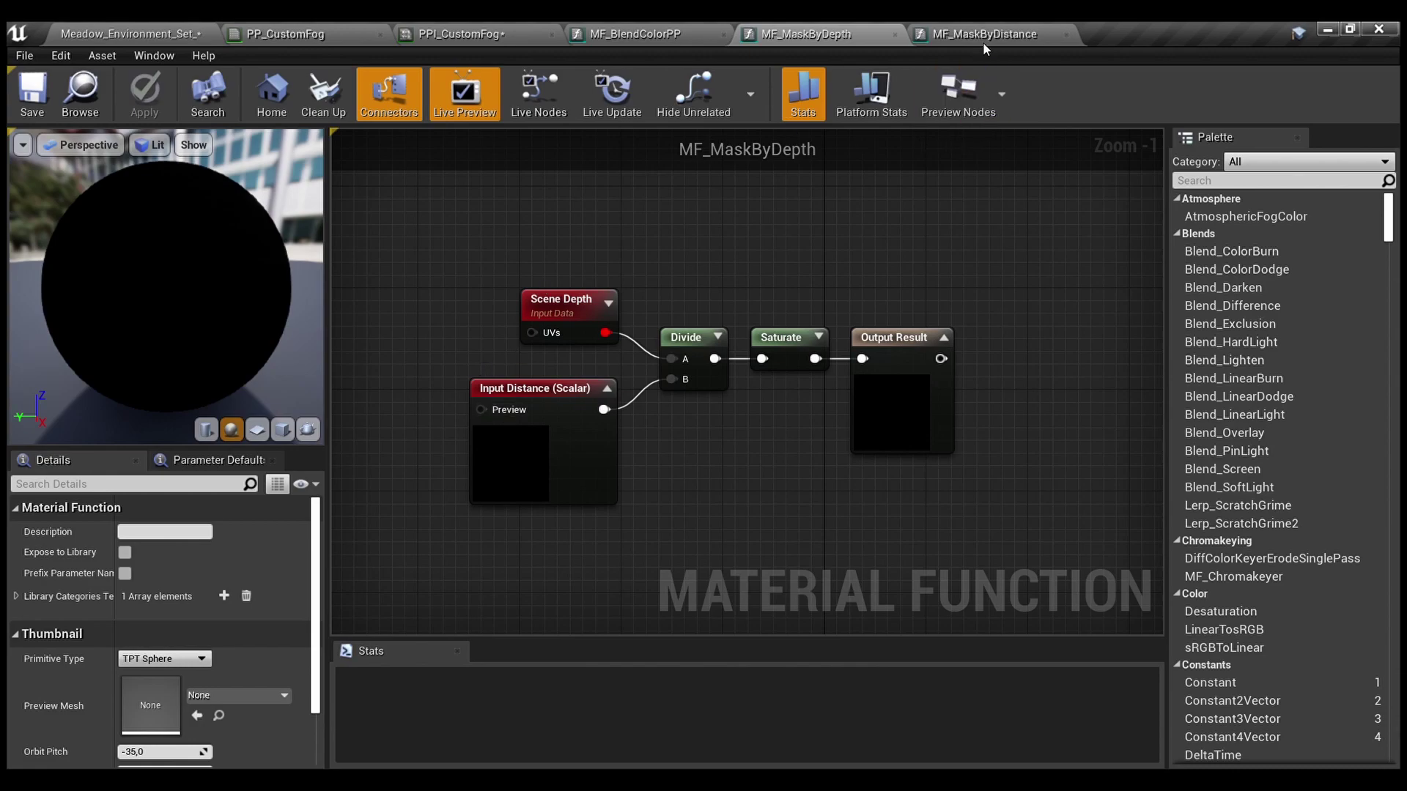
pyautogui.click(1002, 33)
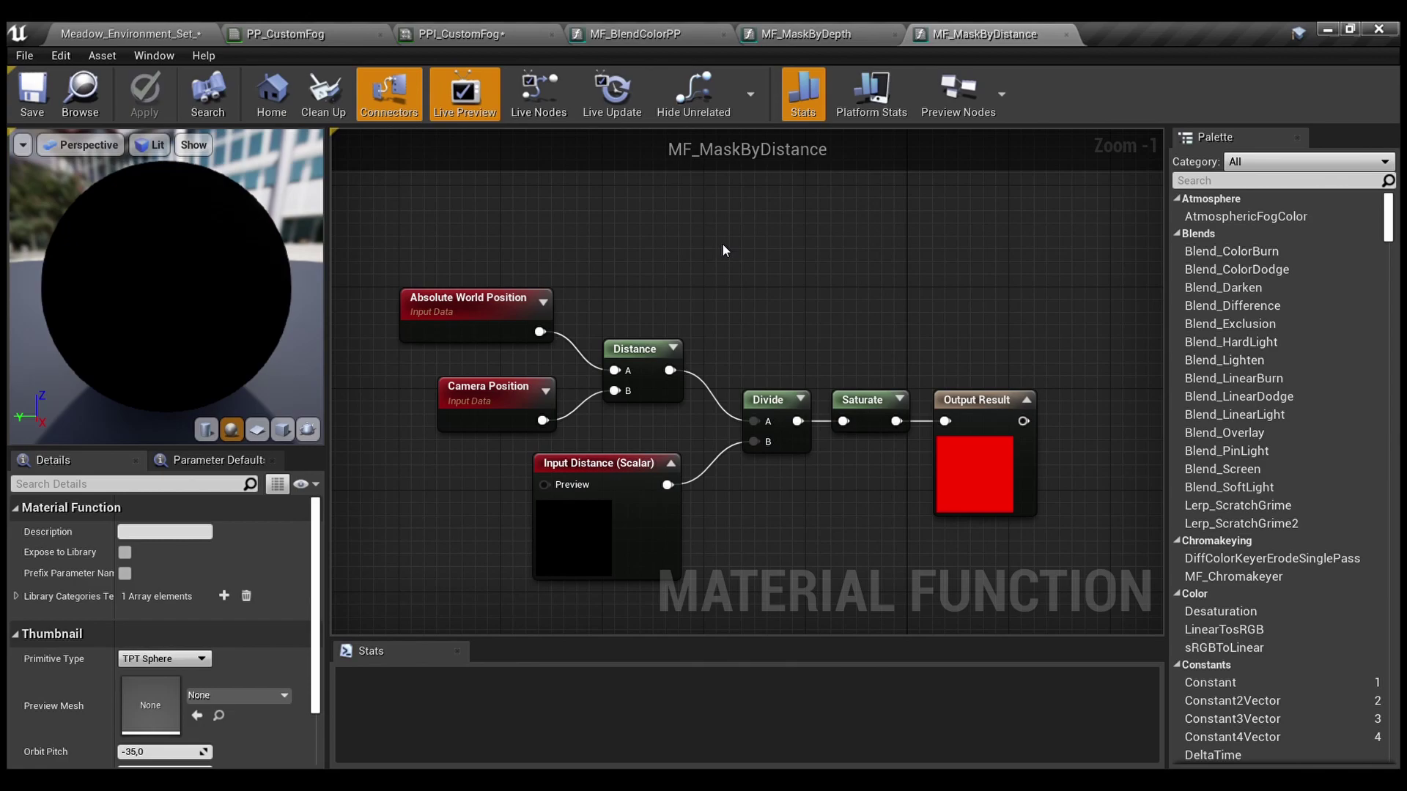
# Step: Open the PP_CustomFog material and examine its overall node graph and its Post Process Material settings
pyautogui.click(285, 33)
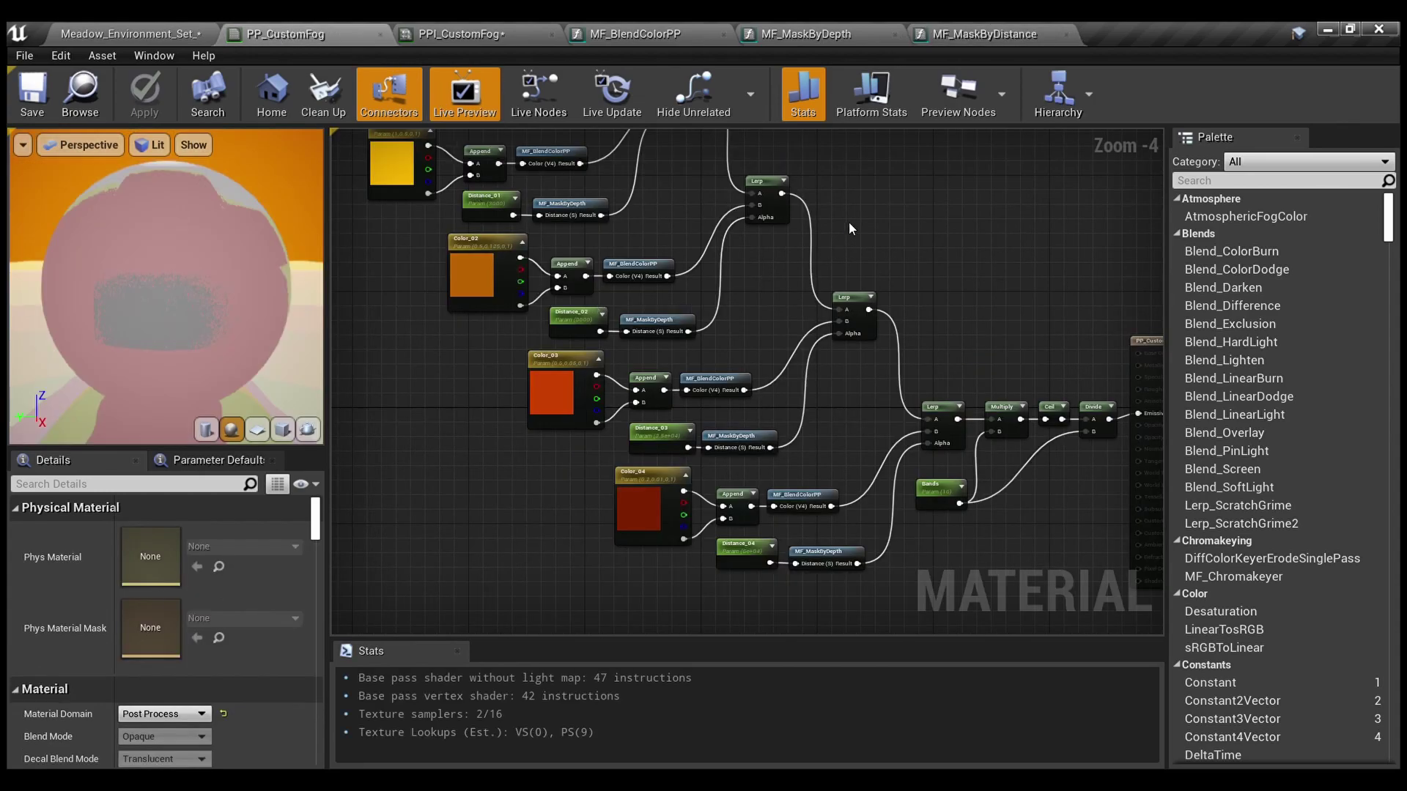
pyautogui.scroll(-1, 862, 219)
pyautogui.moveTo(859, 221); pyautogui.dragTo(816, 299, button='right')
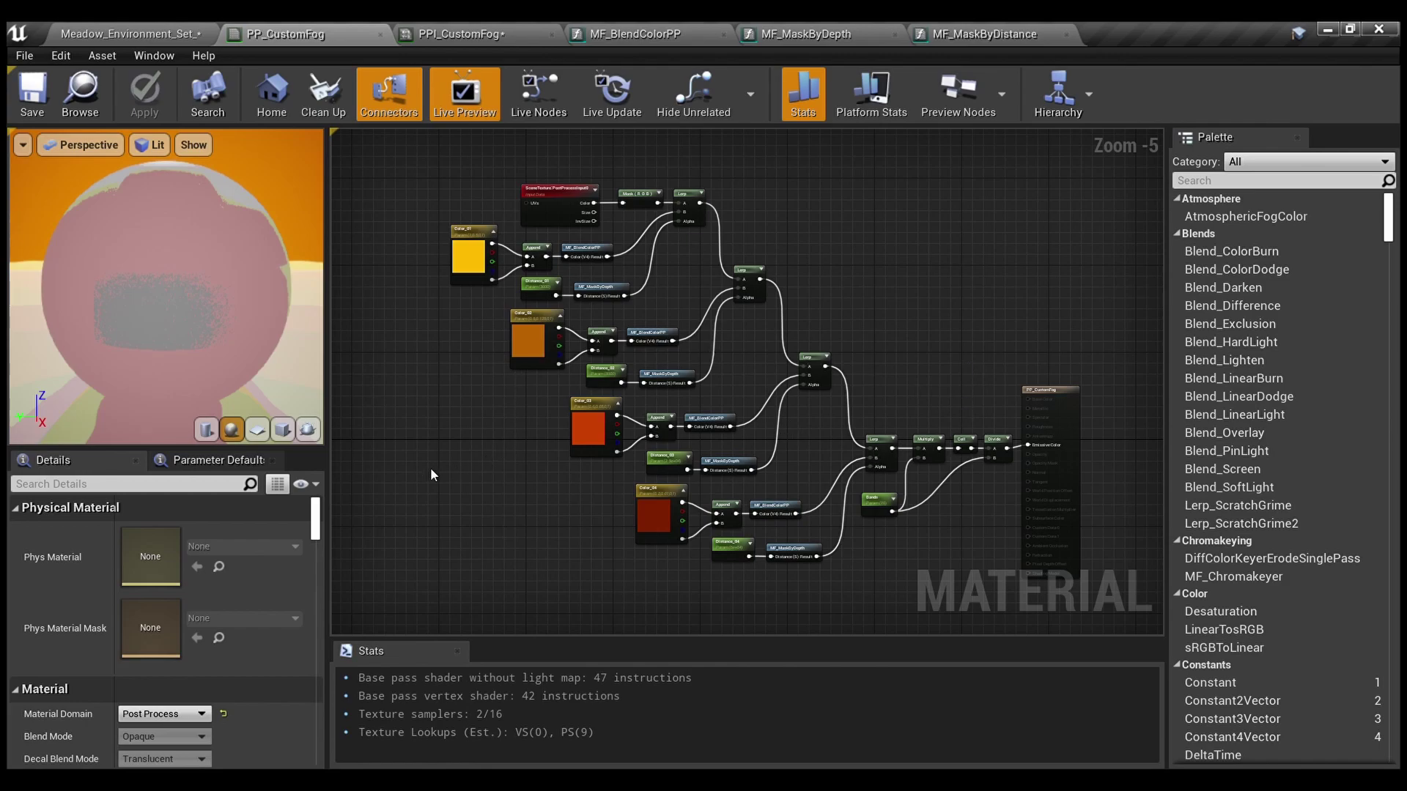
pyautogui.moveTo(315, 519); pyautogui.dragTo(317, 706)
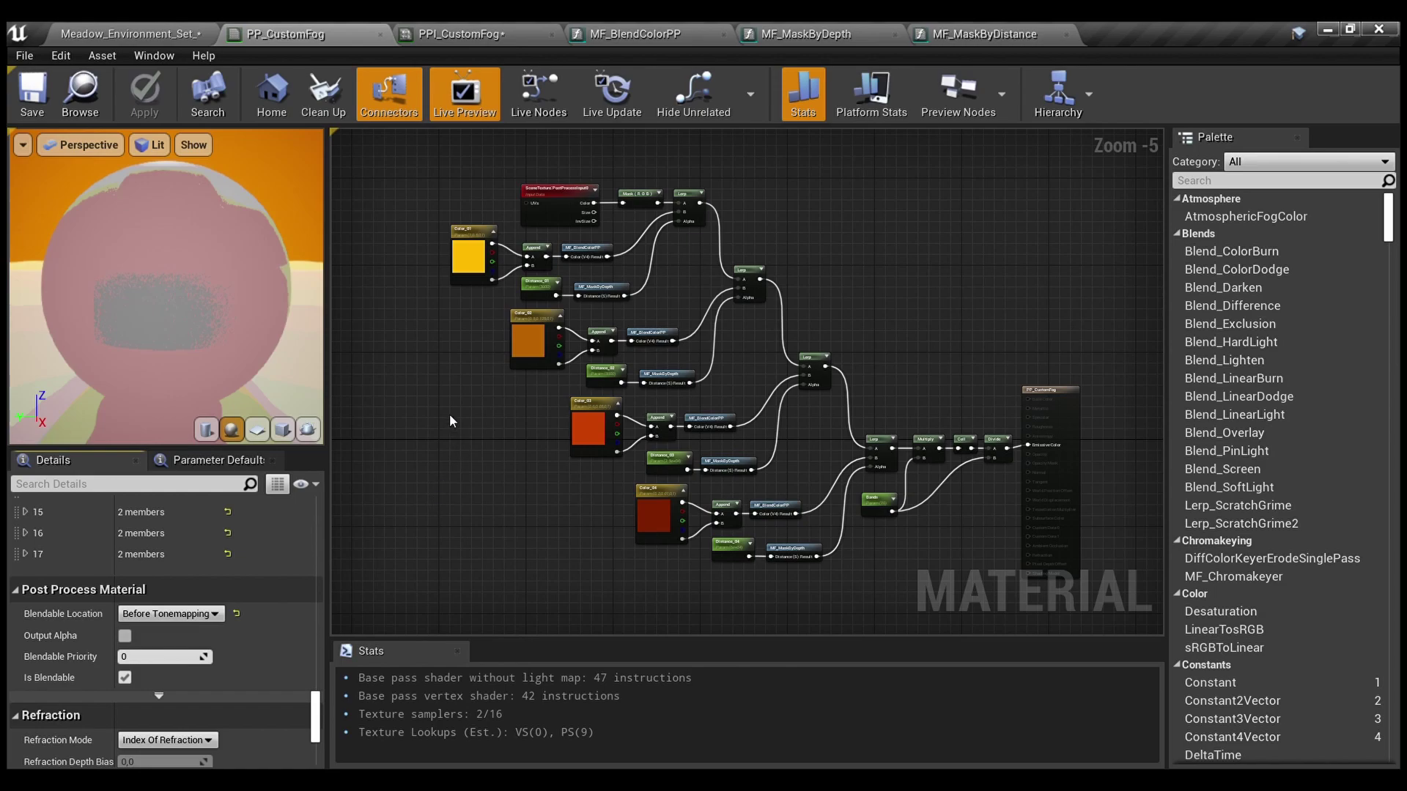
# Step: Examine the first fog layers in PP_CustomFog, from the SceneTexture and Color_01 nodes to their Lerp nodes
pyautogui.scroll(4, 444, 398)
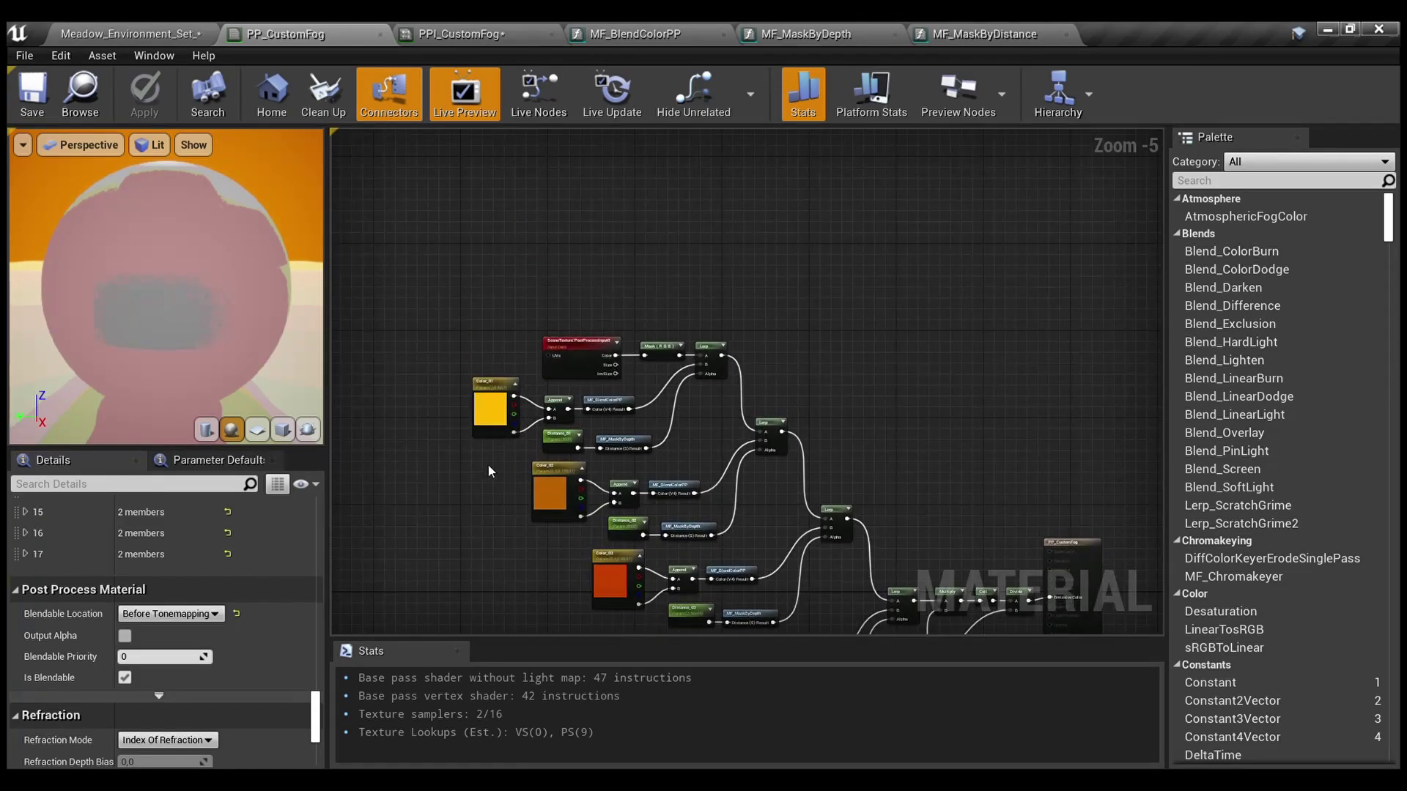
pyautogui.moveTo(519, 442); pyautogui.dragTo(442, 512, button='right')
pyautogui.moveTo(945, 506); pyautogui.dragTo(518, 282)
pyautogui.click(462, 293)
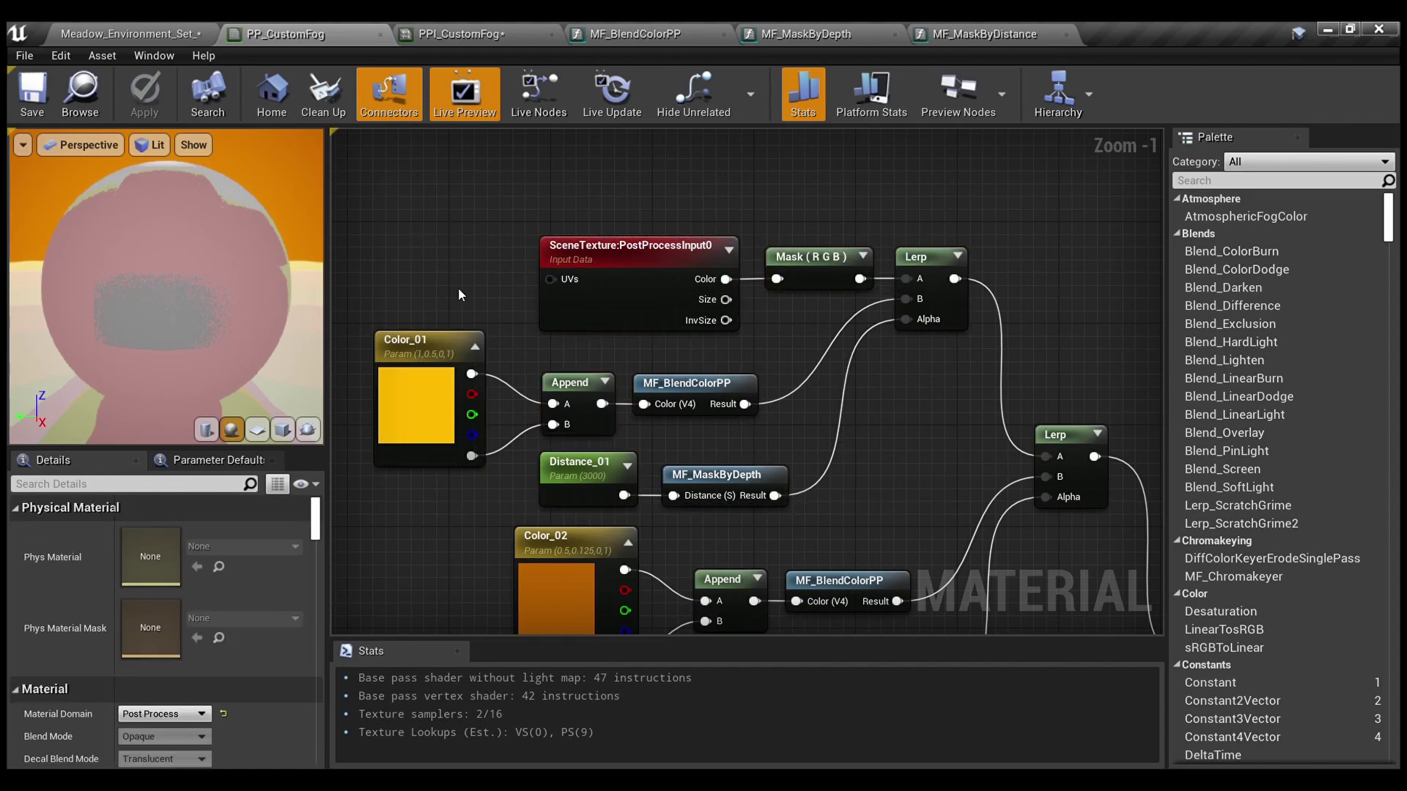
pyautogui.scroll(-2, 512, 364)
pyautogui.moveTo(735, 440); pyautogui.dragTo(728, 356, button='right')
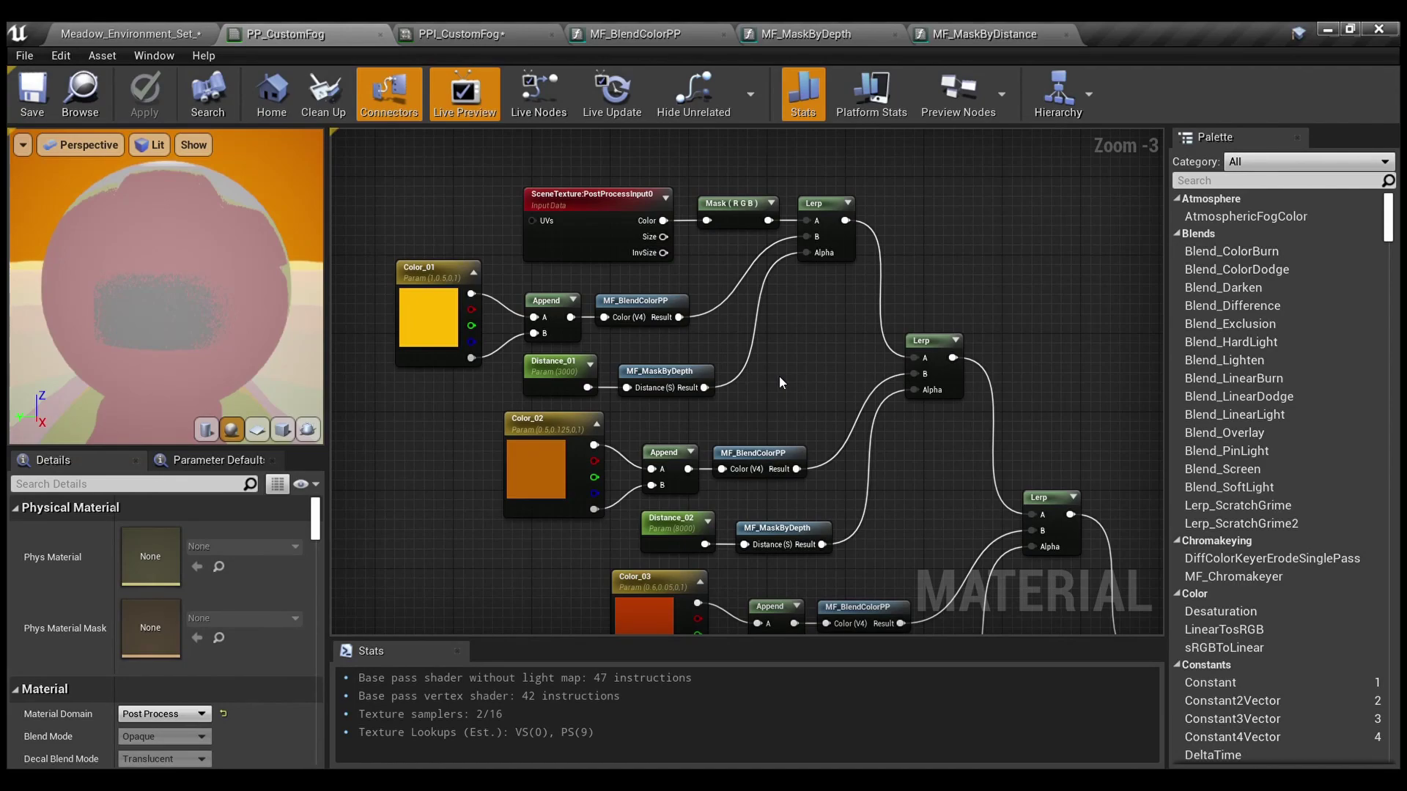
pyautogui.scroll(1, 779, 376)
pyautogui.moveTo(780, 376); pyautogui.dragTo(830, 398, button='right')
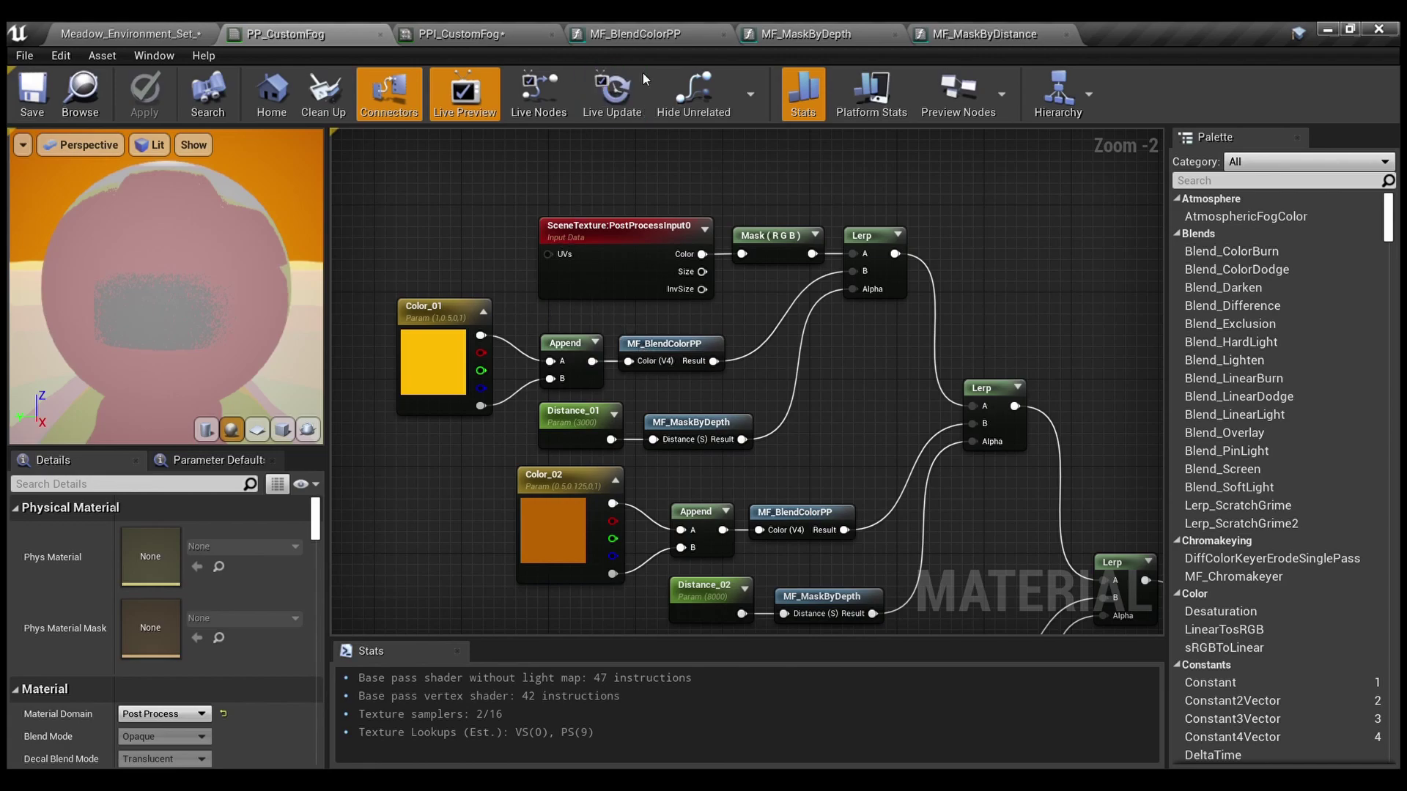
# Step: Inspect the properties of the Color input node in the MF_BlendColorPP function
pyautogui.click(650, 39)
pyautogui.scroll(1, 610, 413)
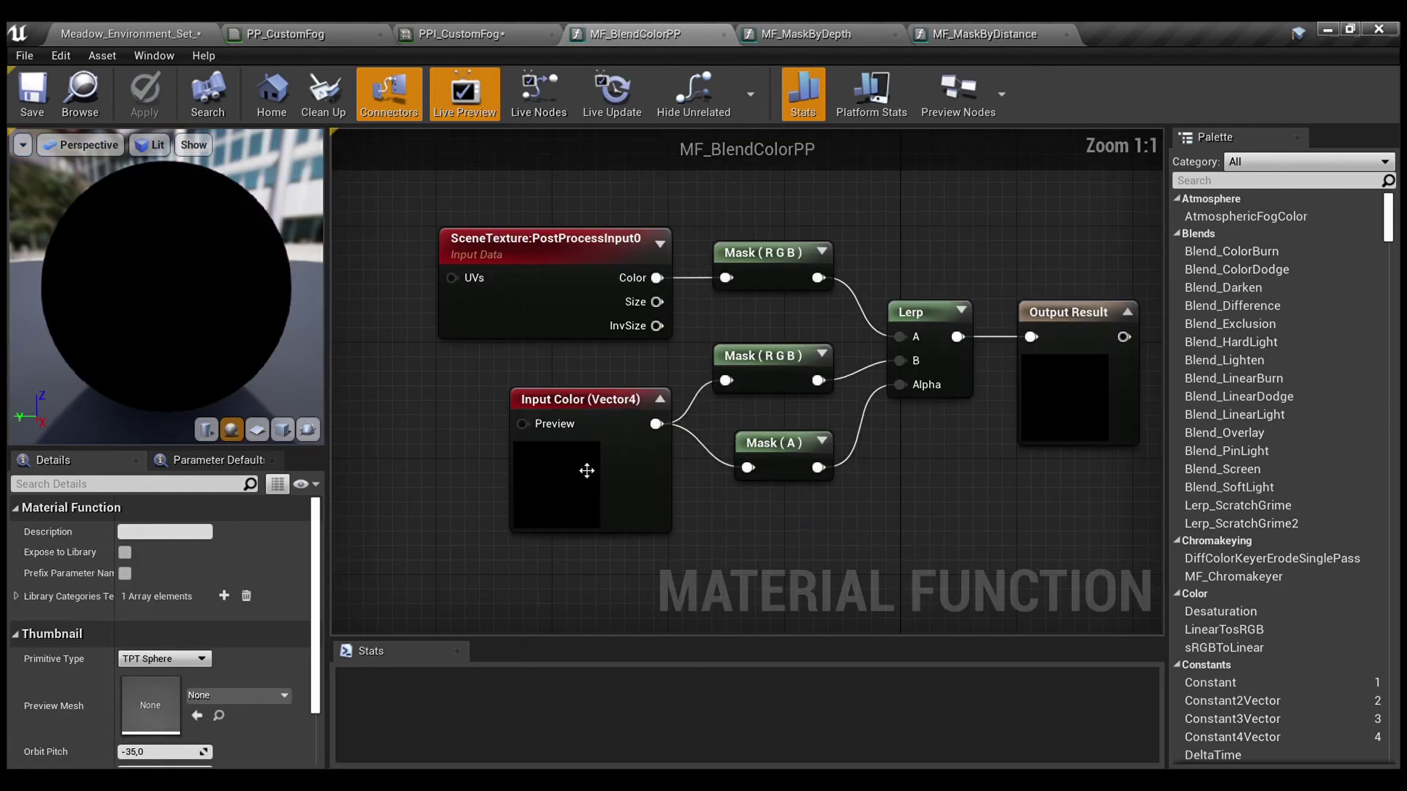
pyautogui.click(610, 413)
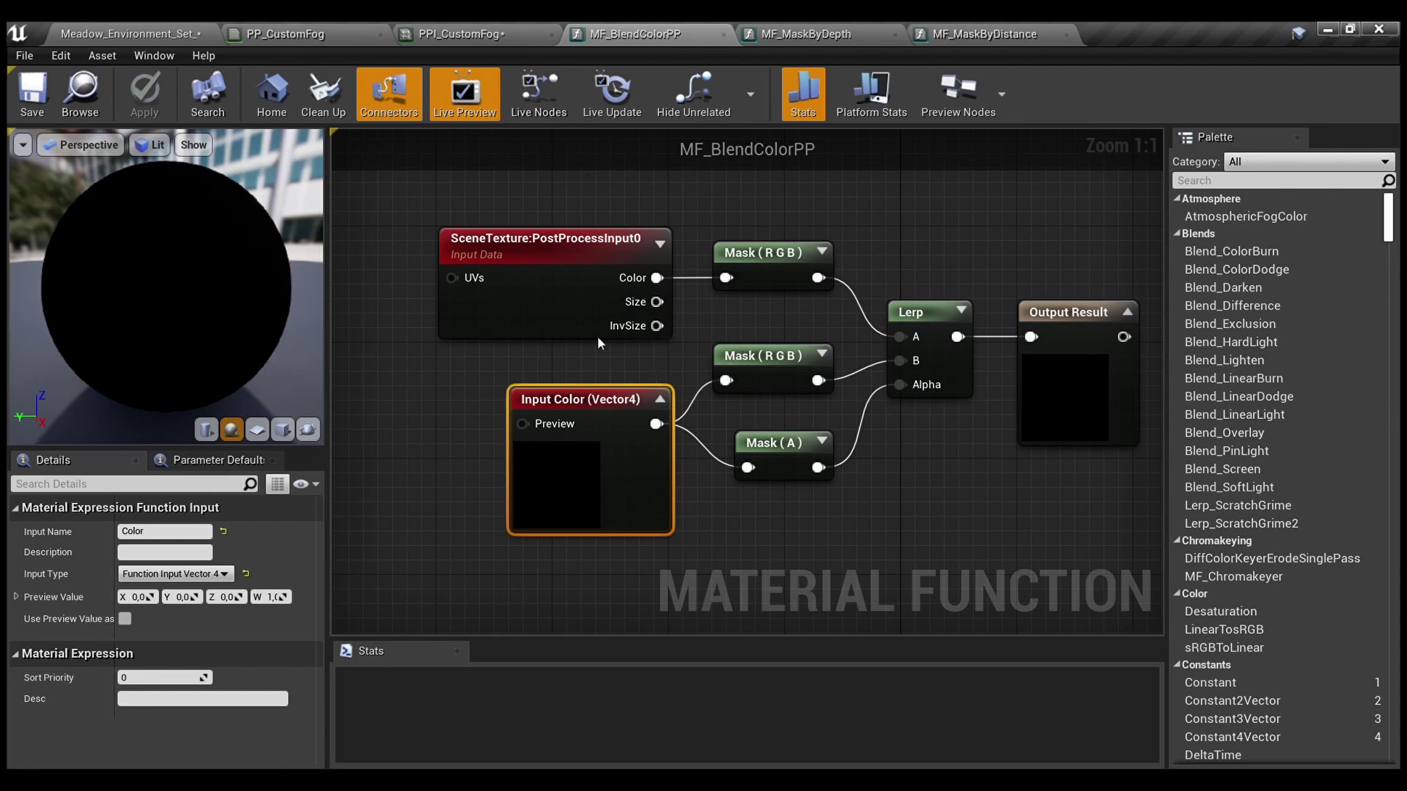
# Step: Return to PP_CustomFog and examine the SceneTexture and RGB Mask nodes that feed the first Lerp
pyautogui.click(307, 33)
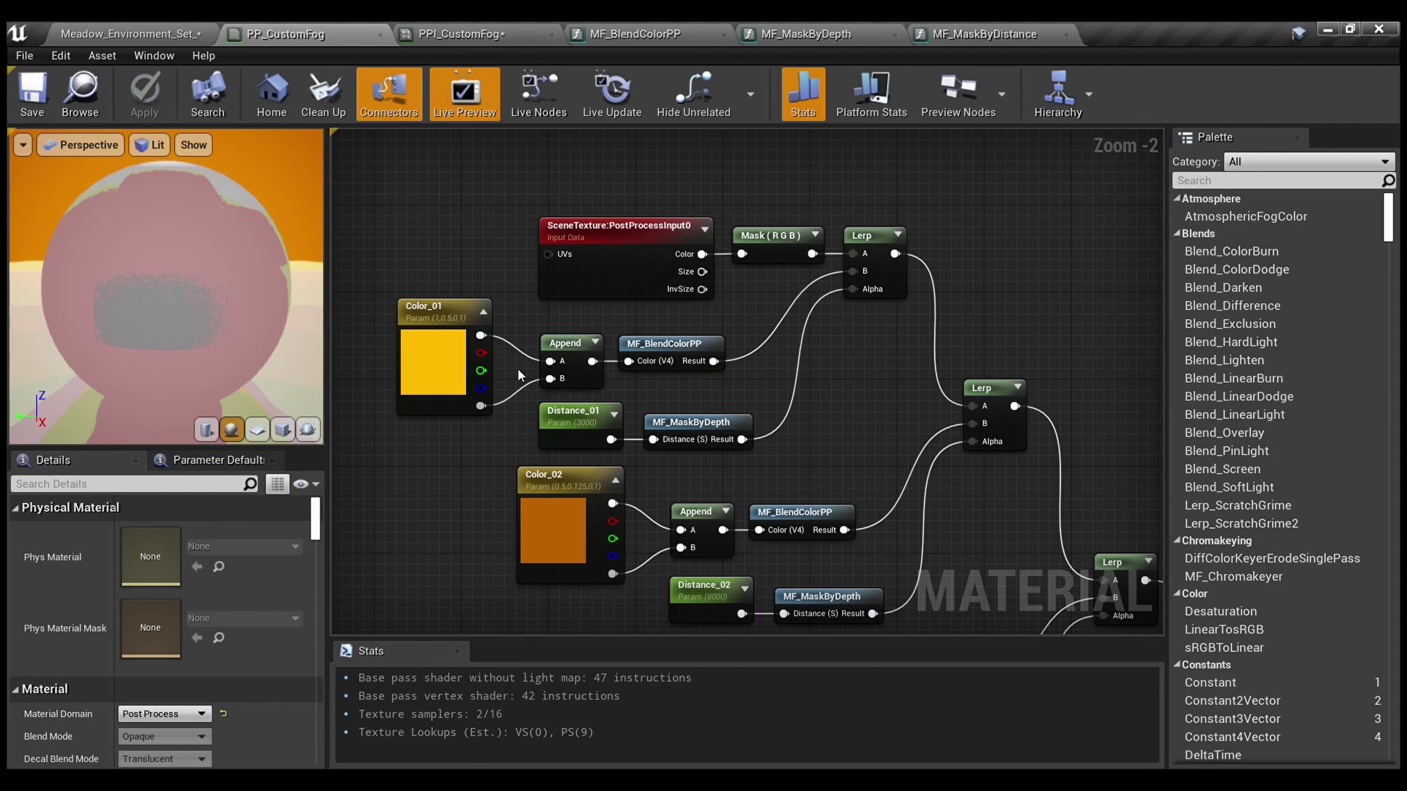
pyautogui.scroll(2, 742, 293)
pyautogui.moveTo(740, 293); pyautogui.dragTo(668, 374, button='right')
pyautogui.moveTo(494, 237); pyautogui.dragTo(696, 381)
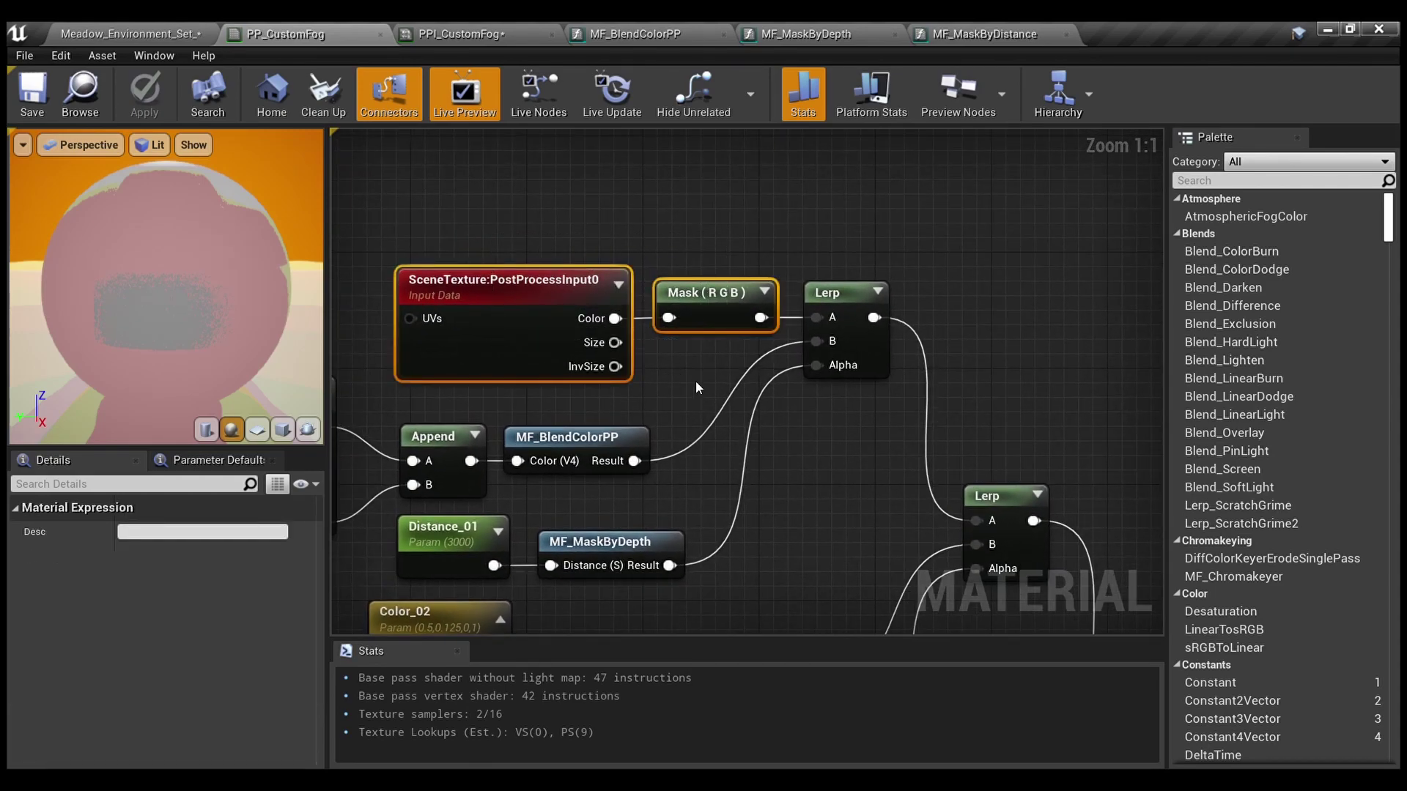
pyautogui.click(696, 381)
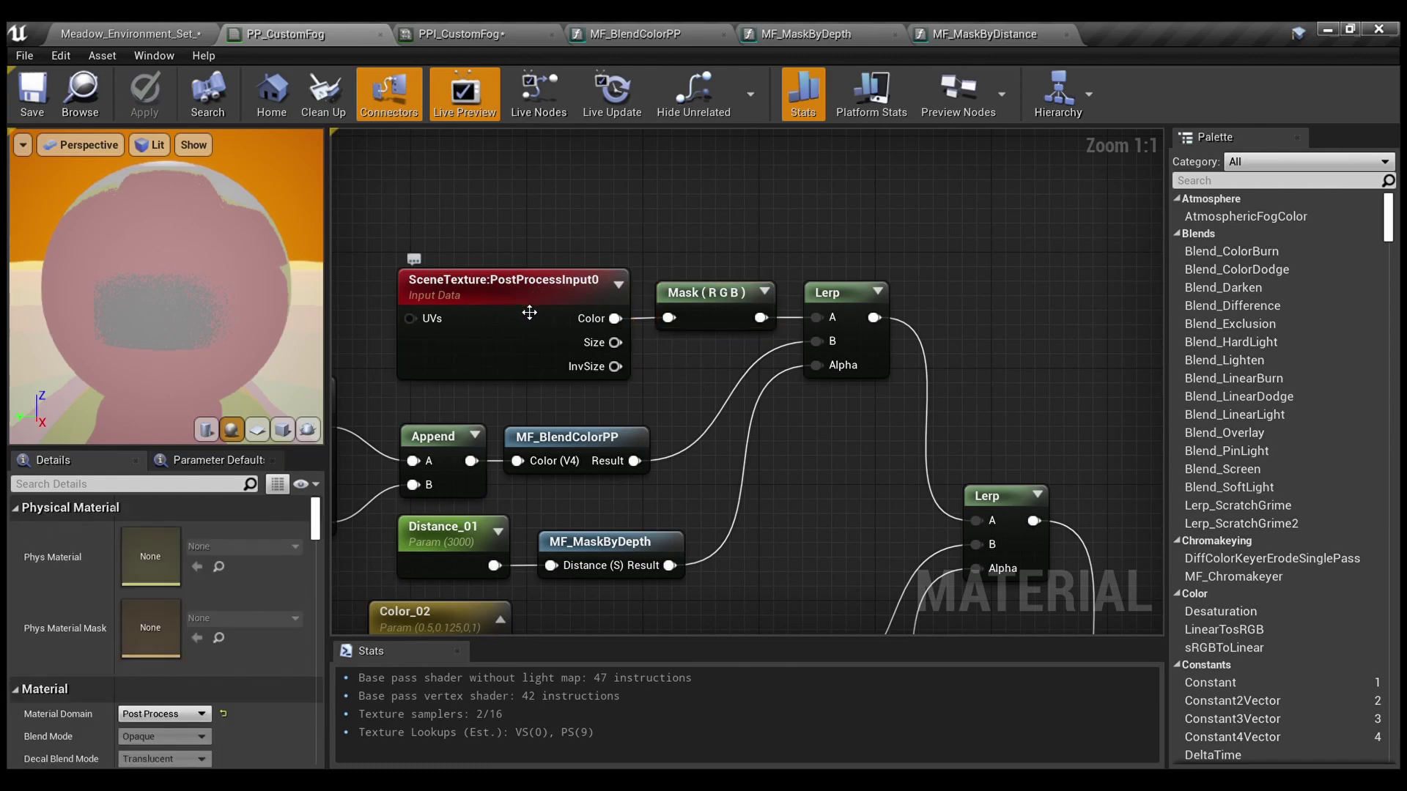
pyautogui.moveTo(531, 233); pyautogui.dragTo(739, 345)
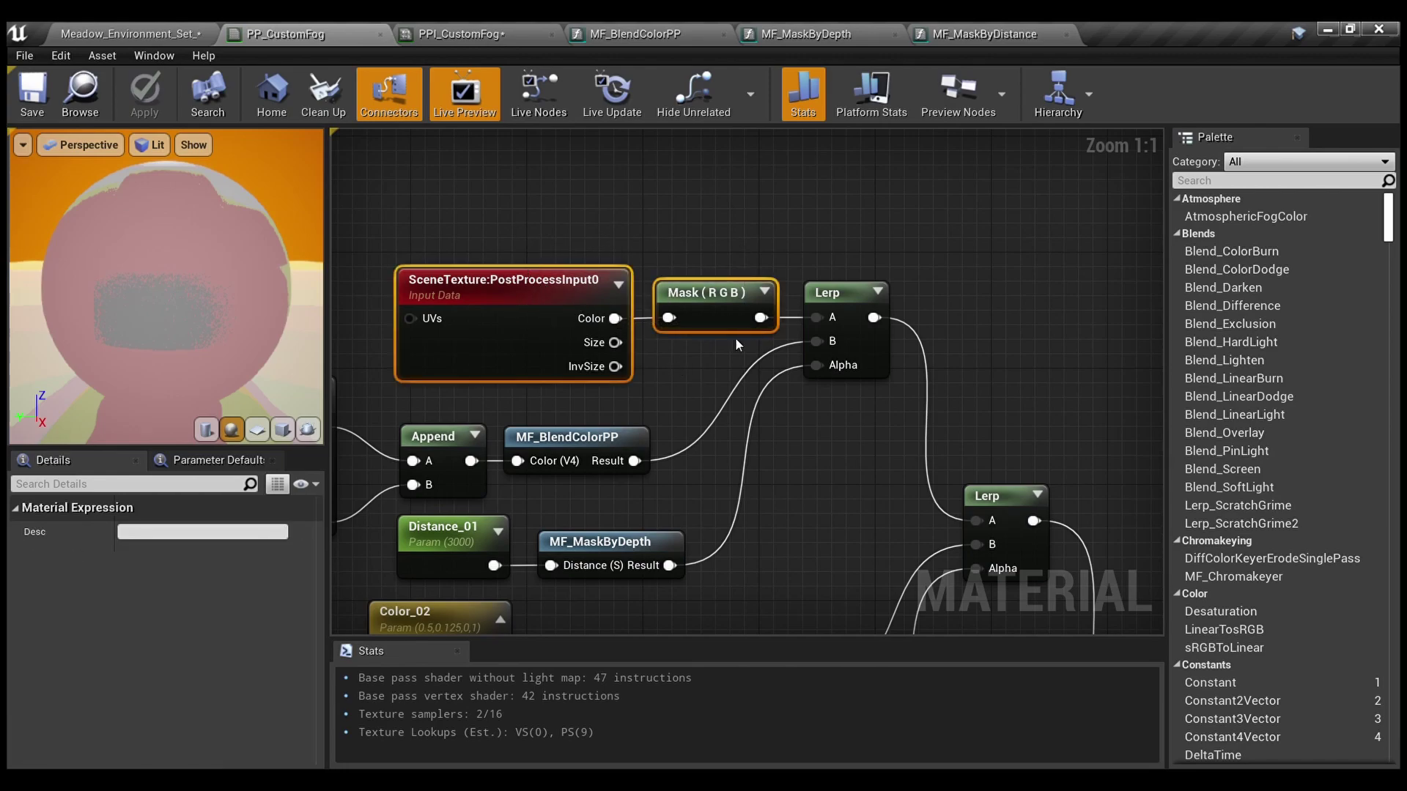
pyautogui.click(841, 446)
# Step: Examine how Color_01, Append and MF_BlendColorPP feed the first Lerp, alongside the Distance_01 depth mask
pyautogui.scroll(-2, 842, 448)
pyautogui.moveTo(871, 454); pyautogui.dragTo(718, 345, button='right')
pyautogui.moveTo(904, 383); pyautogui.dragTo(693, 235, button='right')
pyautogui.moveTo(784, 424); pyautogui.dragTo(666, 270, button='right')
pyautogui.moveTo(768, 286); pyautogui.dragTo(1029, 359, button='right')
pyautogui.scroll(2, 850, 317)
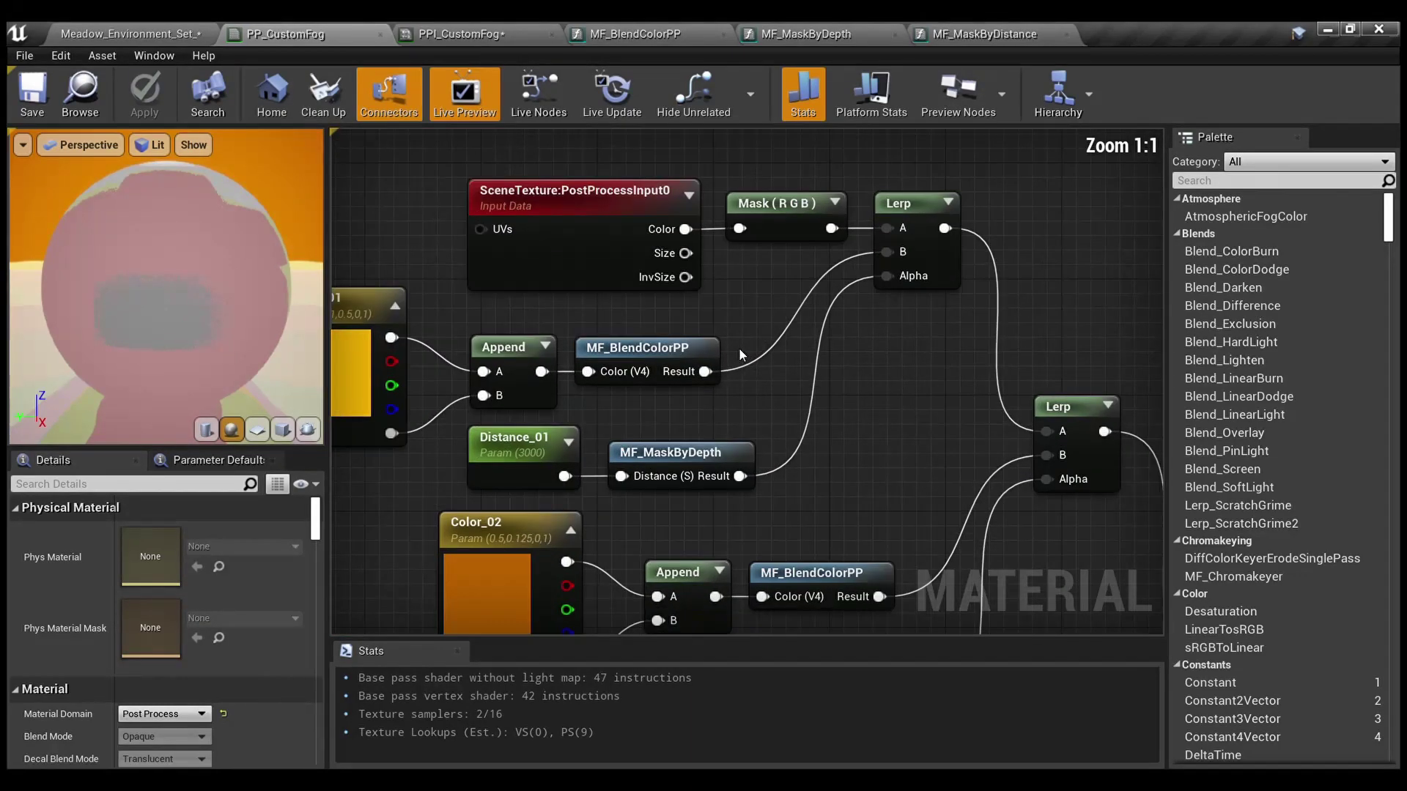
pyautogui.moveTo(828, 381); pyautogui.dragTo(832, 385, button='right')
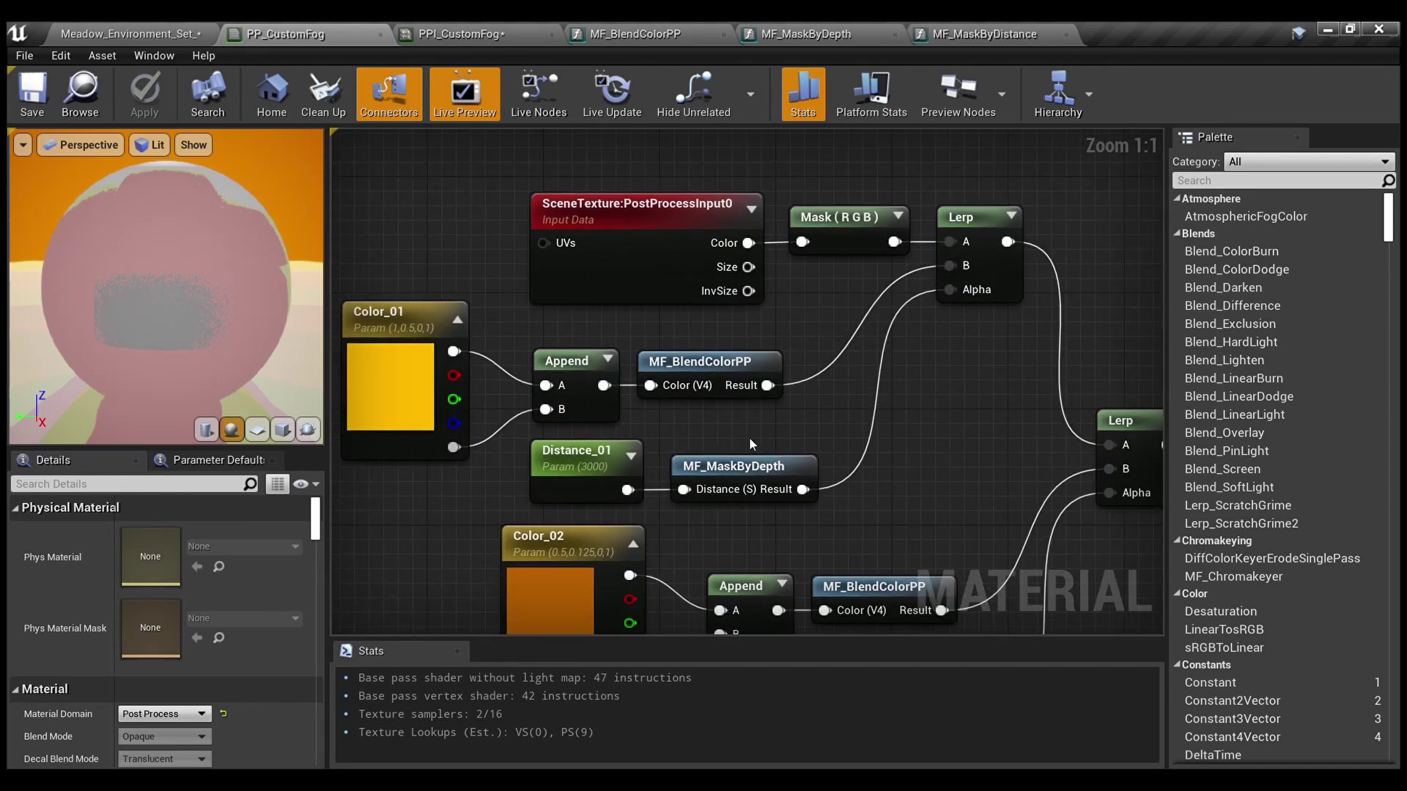
pyautogui.moveTo(768, 433); pyautogui.dragTo(425, 341)
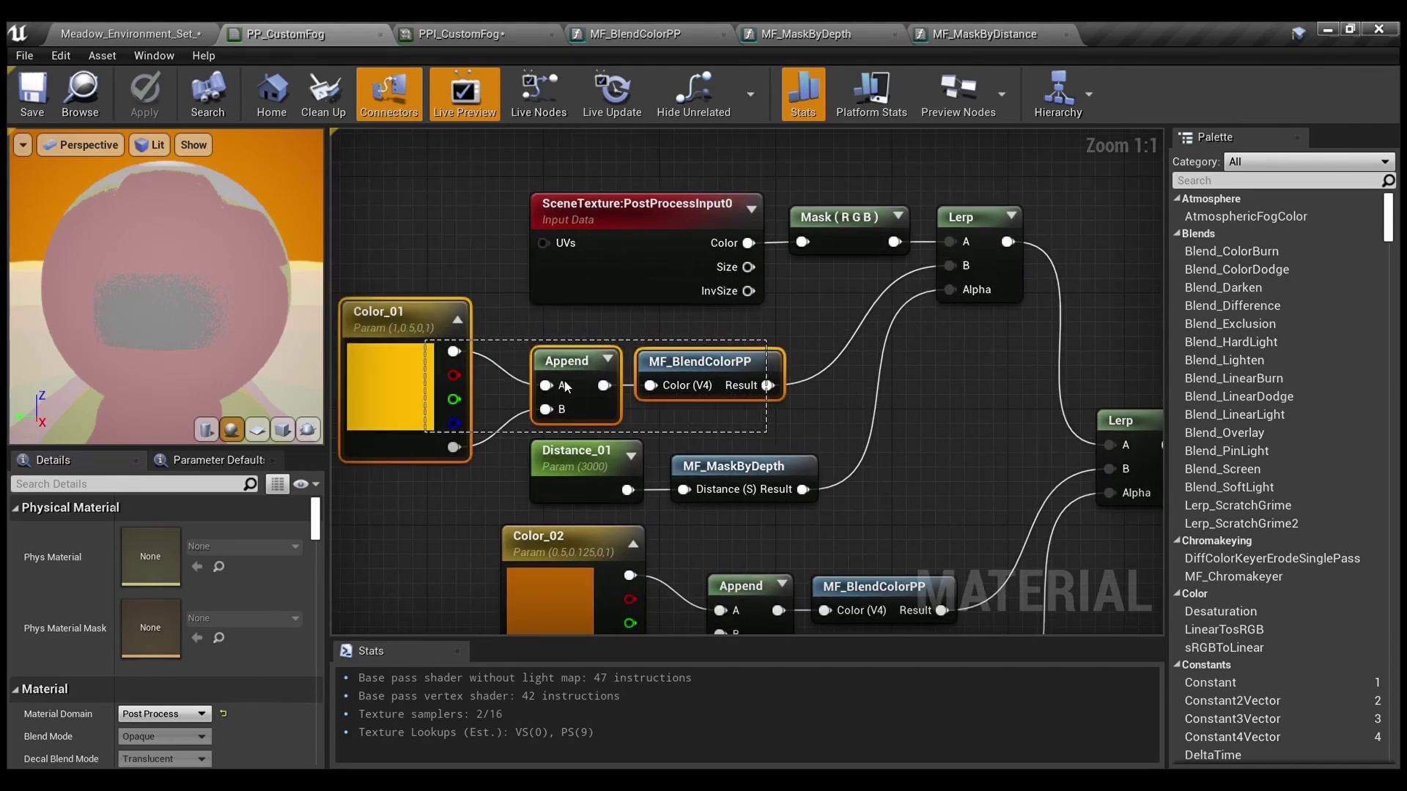
pyautogui.click(807, 418)
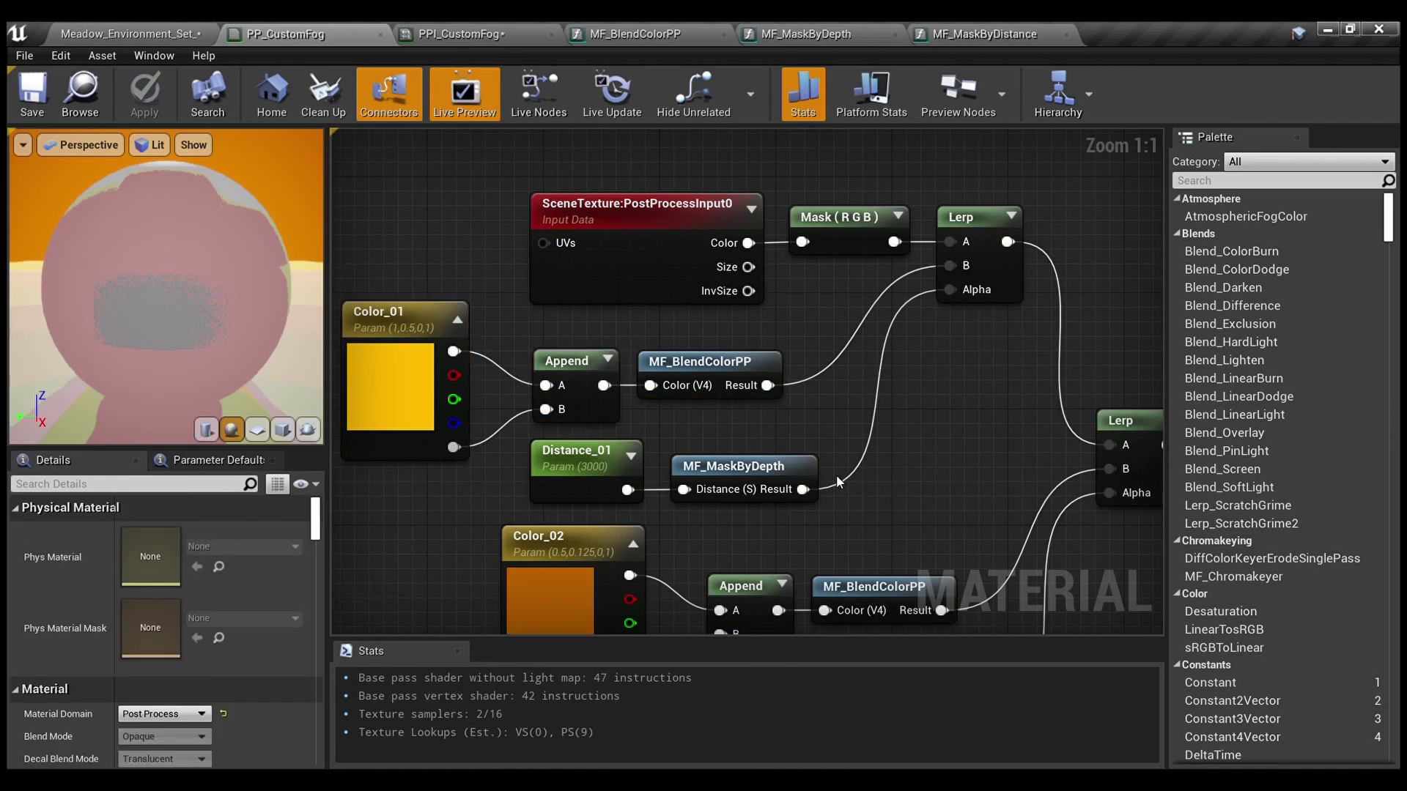
# Step: Examine the Color_02 and Color_03 fog layers with their distance parameters and depth masks
pyautogui.moveTo(917, 479); pyautogui.dragTo(859, 316, button='right')
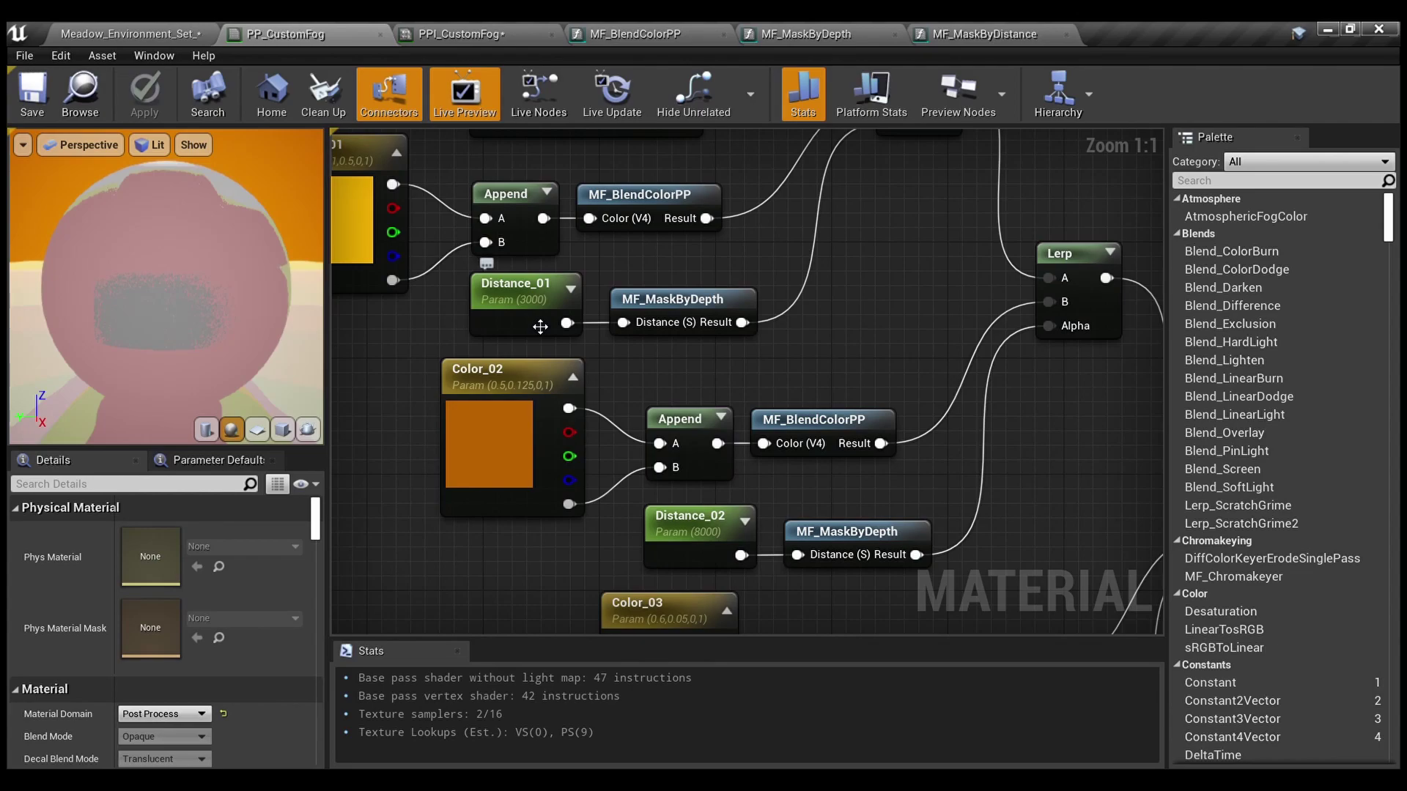
pyautogui.moveTo(863, 355); pyautogui.dragTo(824, 145, button='right')
pyautogui.moveTo(989, 373); pyautogui.dragTo(844, 125, button='right')
pyautogui.moveTo(1037, 348); pyautogui.dragTo(1096, 578, button='right')
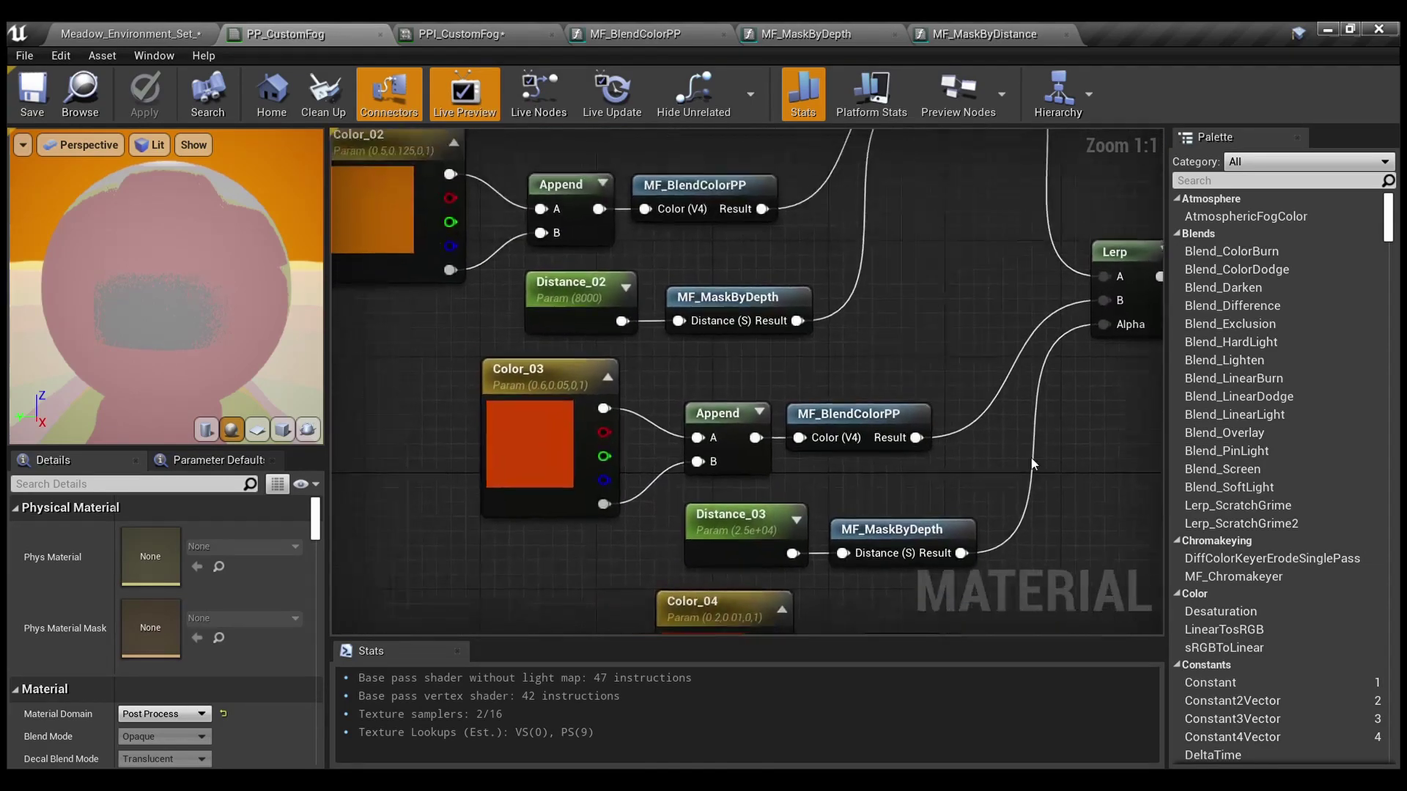
# Step: Examine the last Lerp and the Bands, Multiply, Ceil and Divide nodes that feed Emissive Color
pyautogui.scroll(-1, 912, 329)
pyautogui.moveTo(913, 330); pyautogui.dragTo(821, 287, button='right')
pyautogui.moveTo(990, 445); pyautogui.dragTo(452, 417, button='right')
pyautogui.scroll(1, 807, 492)
pyautogui.moveTo(944, 584); pyautogui.dragTo(635, 315)
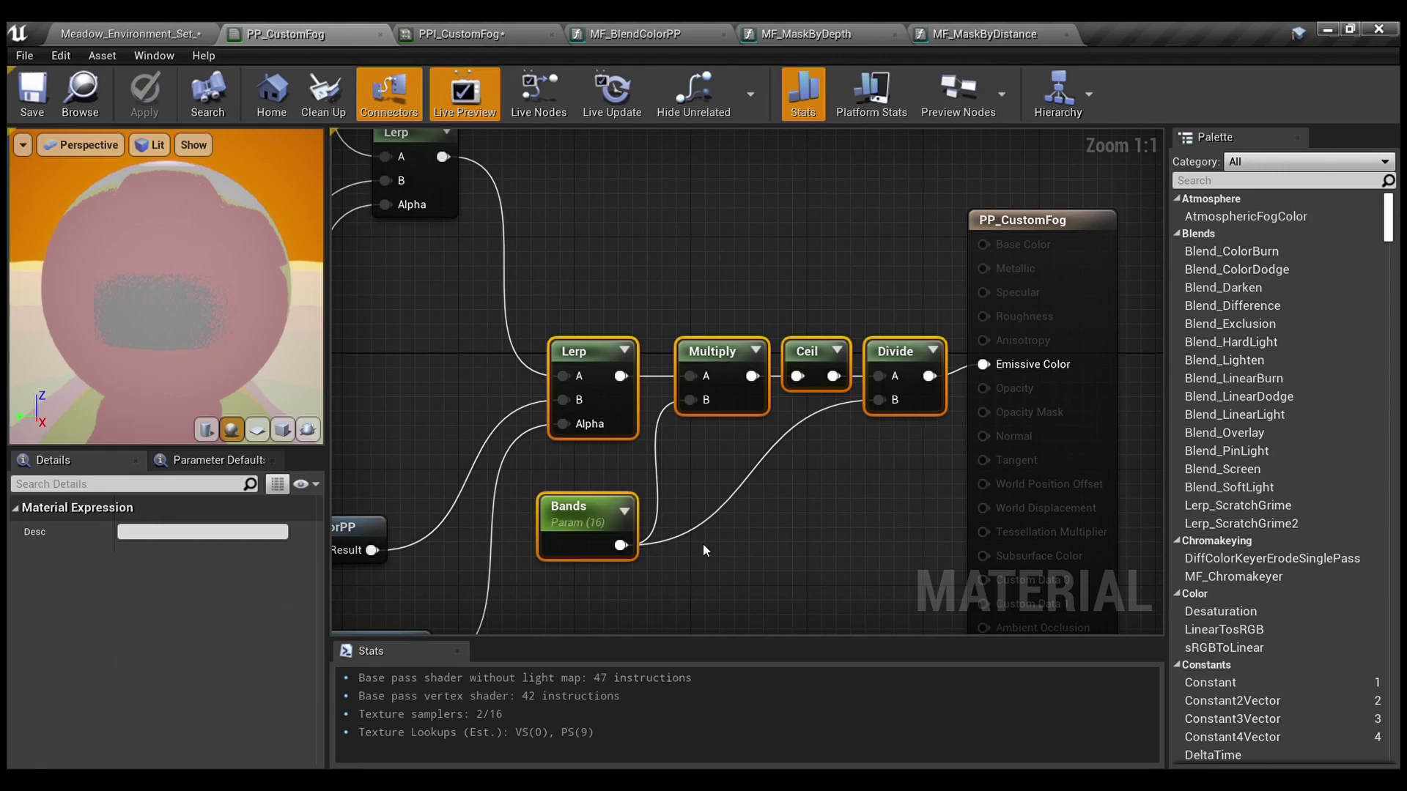
pyautogui.click(702, 544)
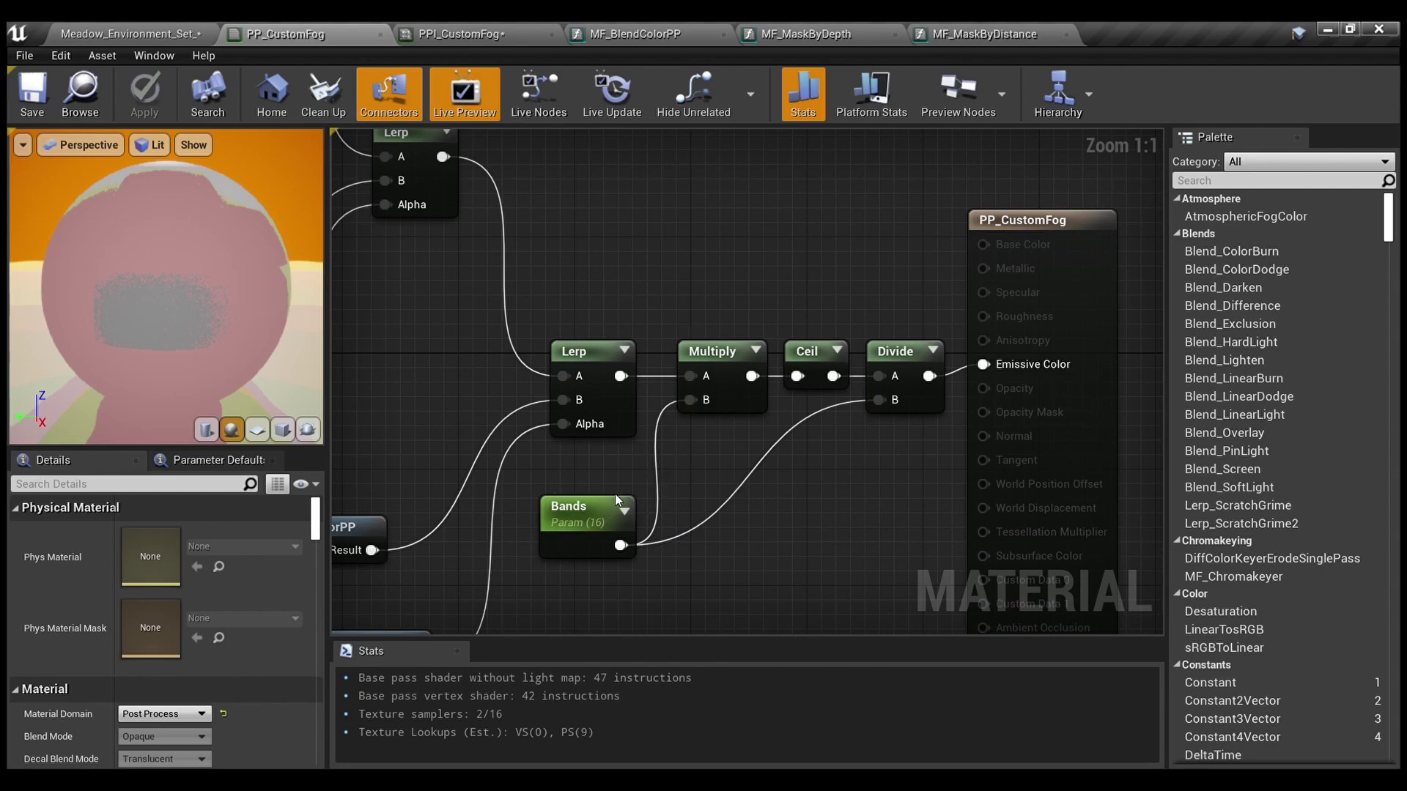
# Step: Look back along the chained Lerp layers and follow them to the banding nodes and the material output
pyautogui.moveTo(595, 284); pyautogui.dragTo(1069, 557, button='right')
pyautogui.moveTo(592, 248); pyautogui.dragTo(846, 356, button='right')
pyautogui.scroll(-2, 846, 356)
pyautogui.moveTo(713, 162); pyautogui.dragTo(668, 288, button='right')
pyautogui.moveTo(1005, 483); pyautogui.dragTo(490, 131, button='right')
pyautogui.scroll(2, 659, 337)
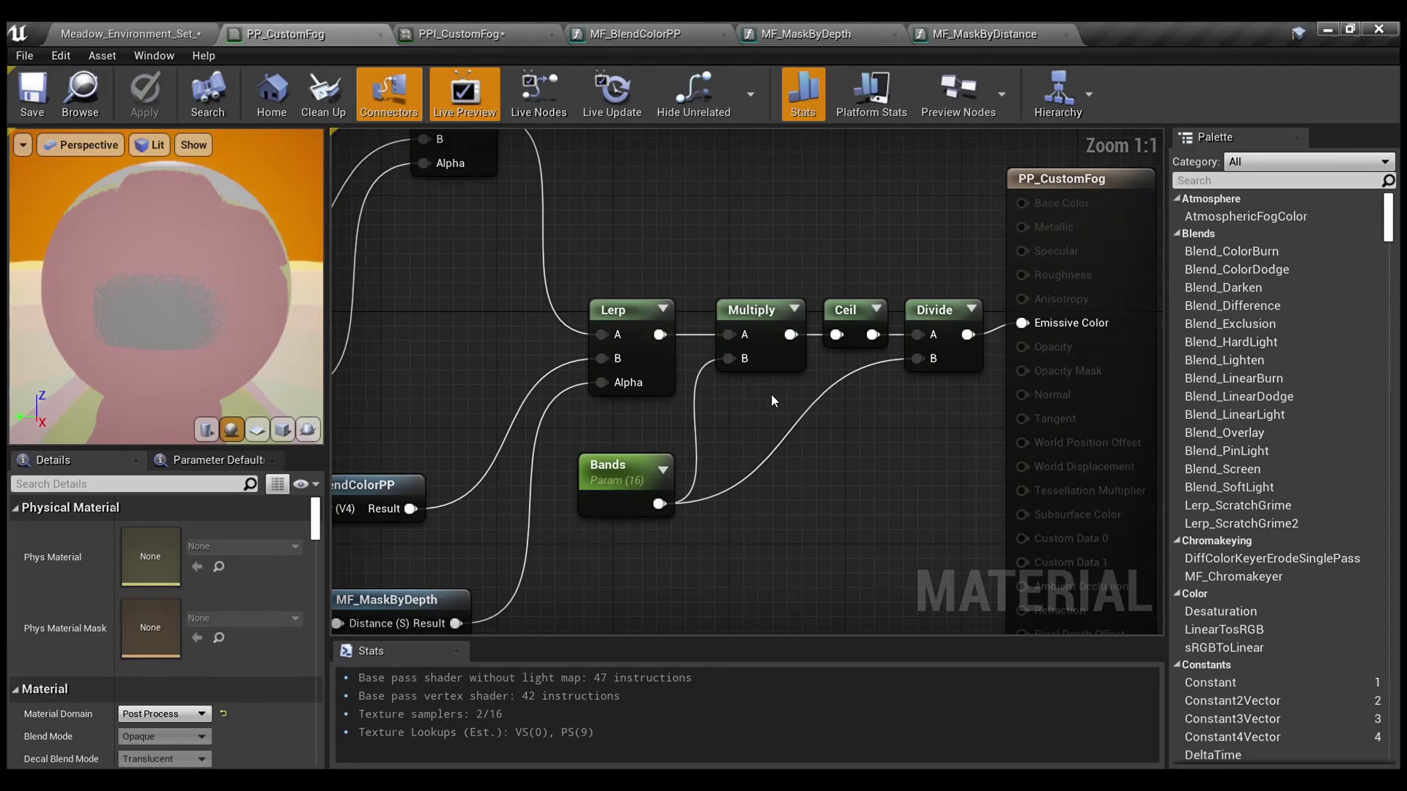
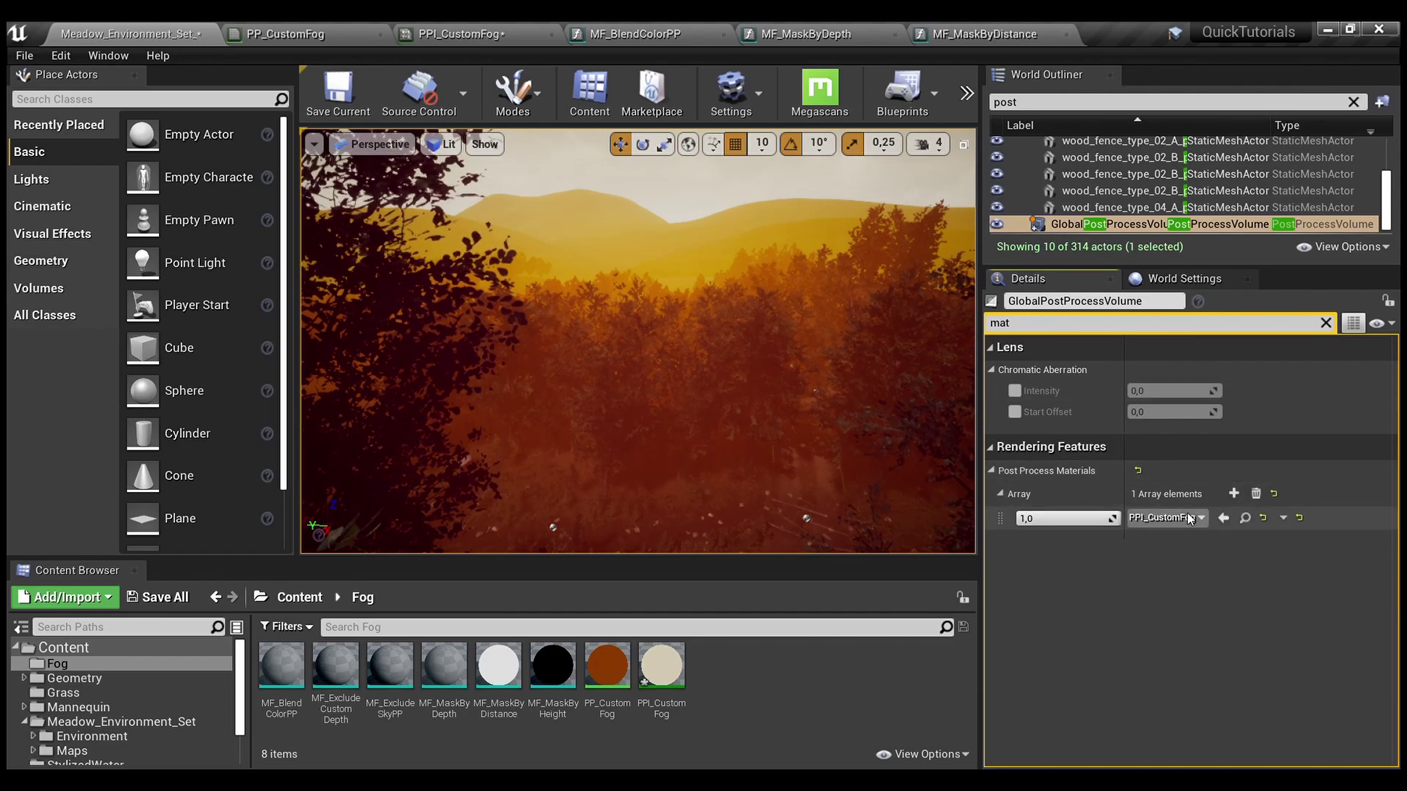
# Step: Fly through the meadow level to examine the layered fog colours on near foliage, trees and distant hills
pyautogui.scroll(-3, 712, 319)
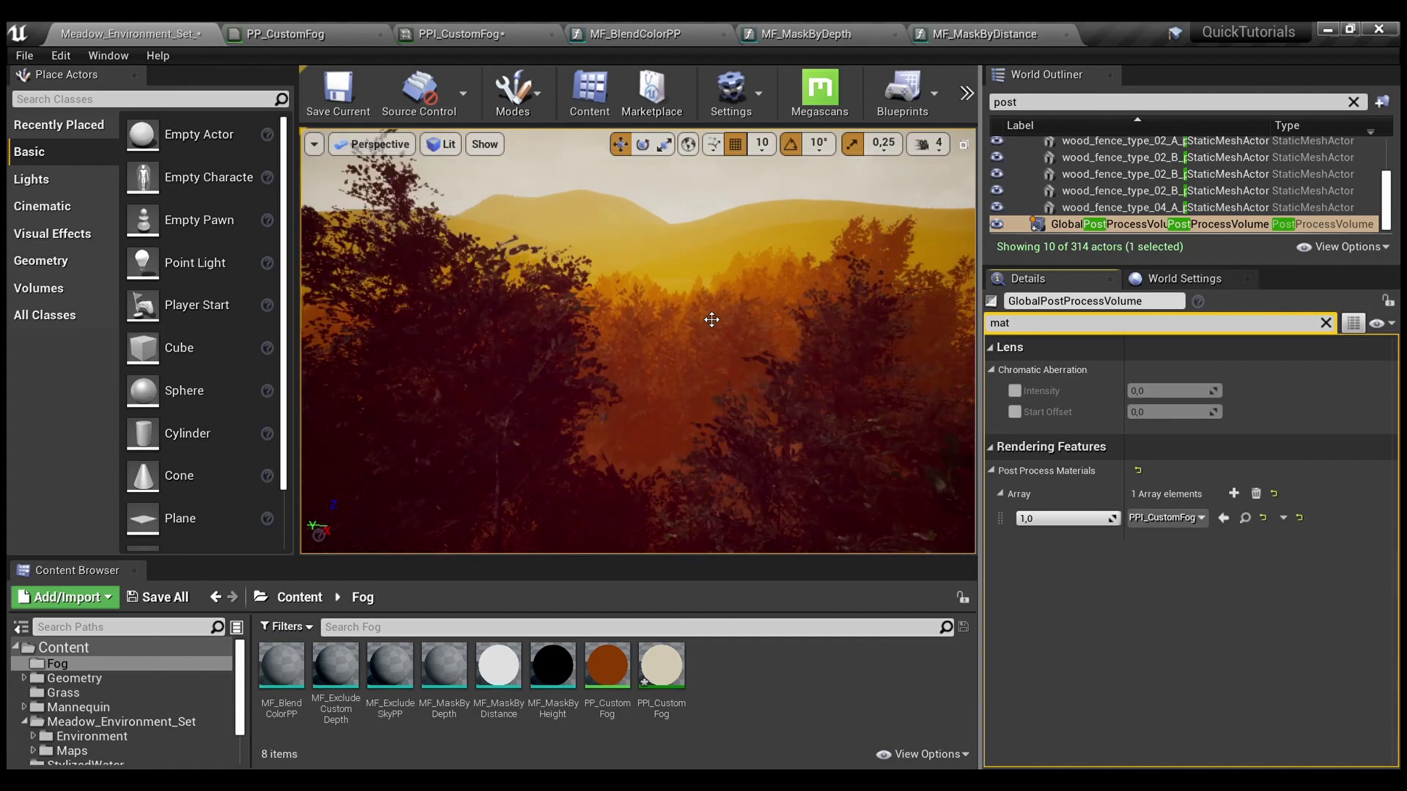
pyautogui.scroll(1, 710, 320)
pyautogui.press('e')
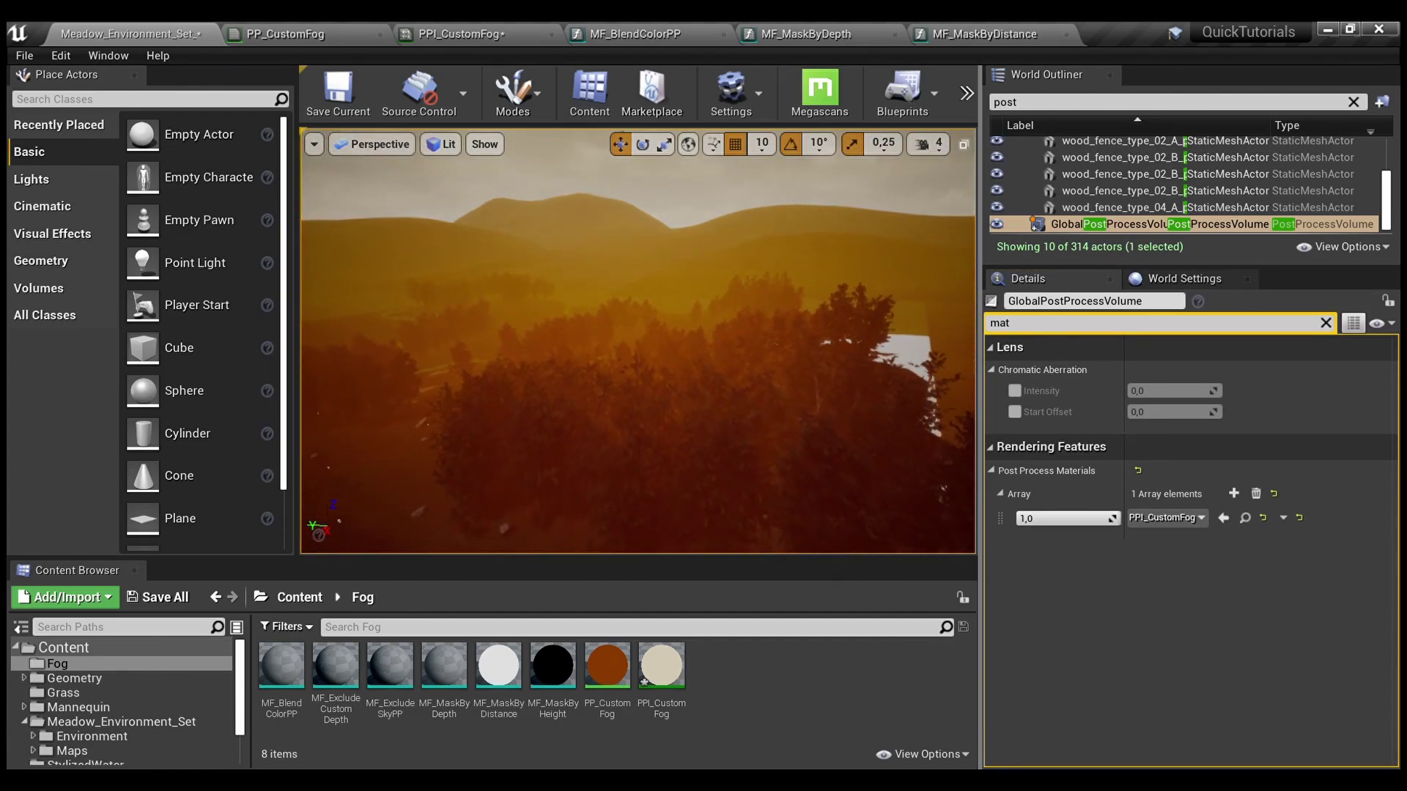
pyautogui.press('a')
pyautogui.press('q')
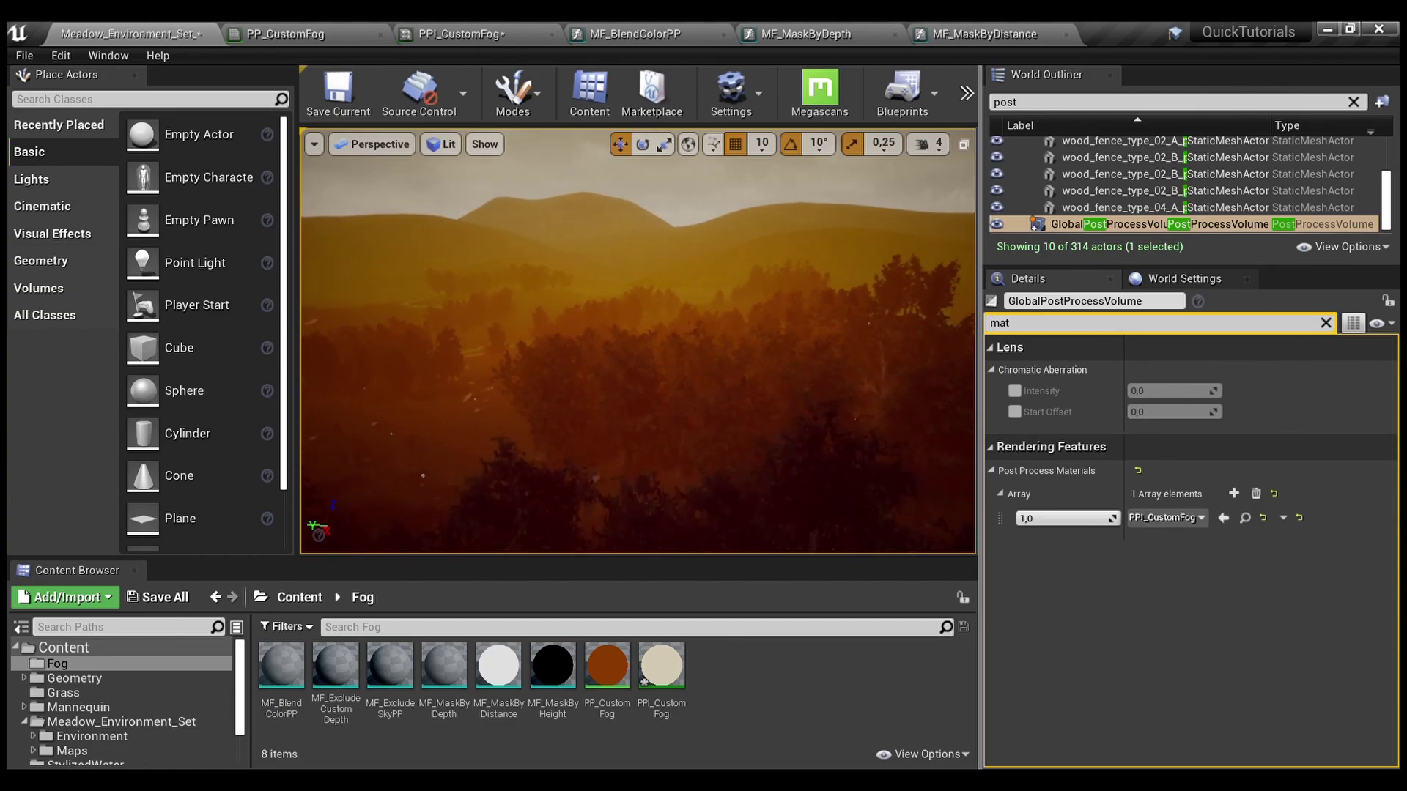
pyautogui.press('s')
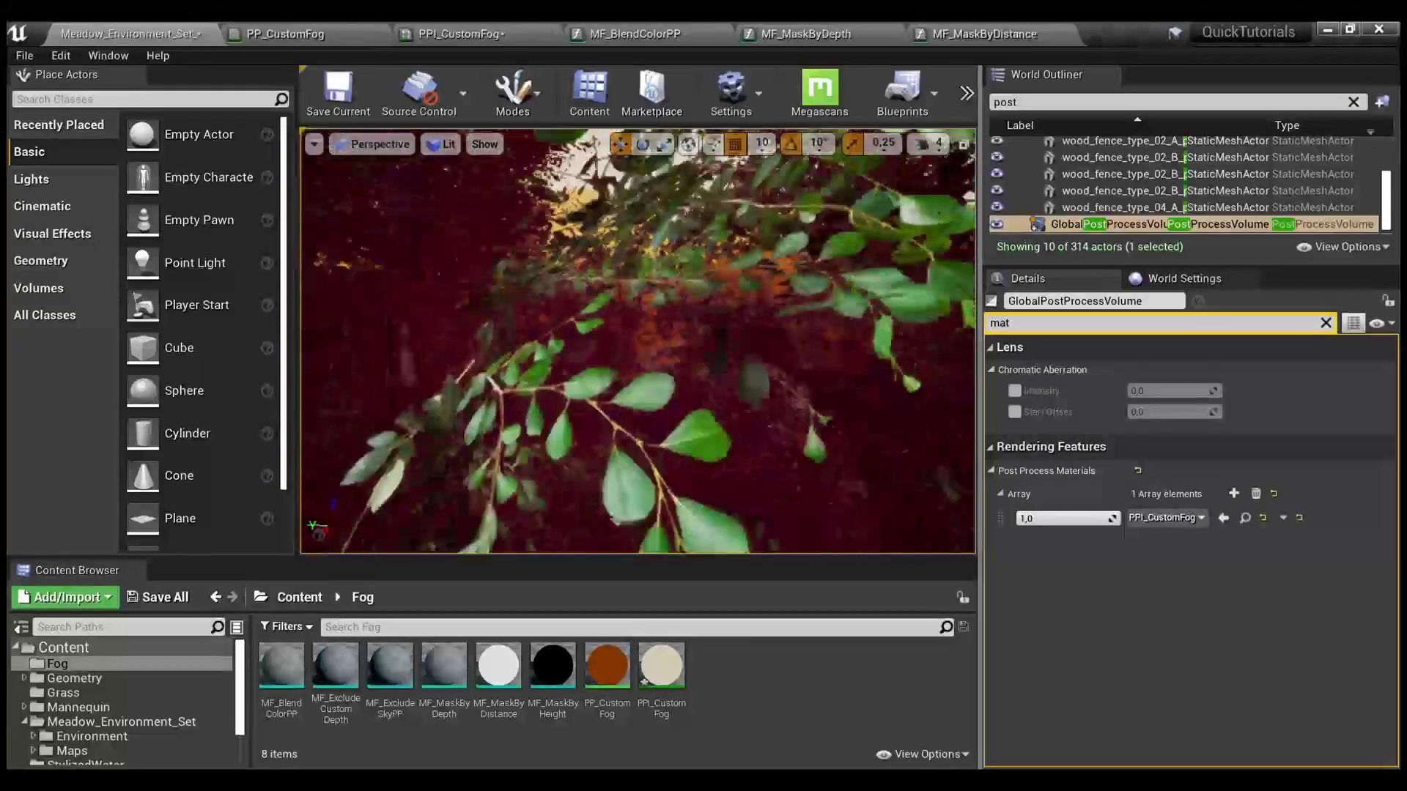
pyautogui.press('Up')
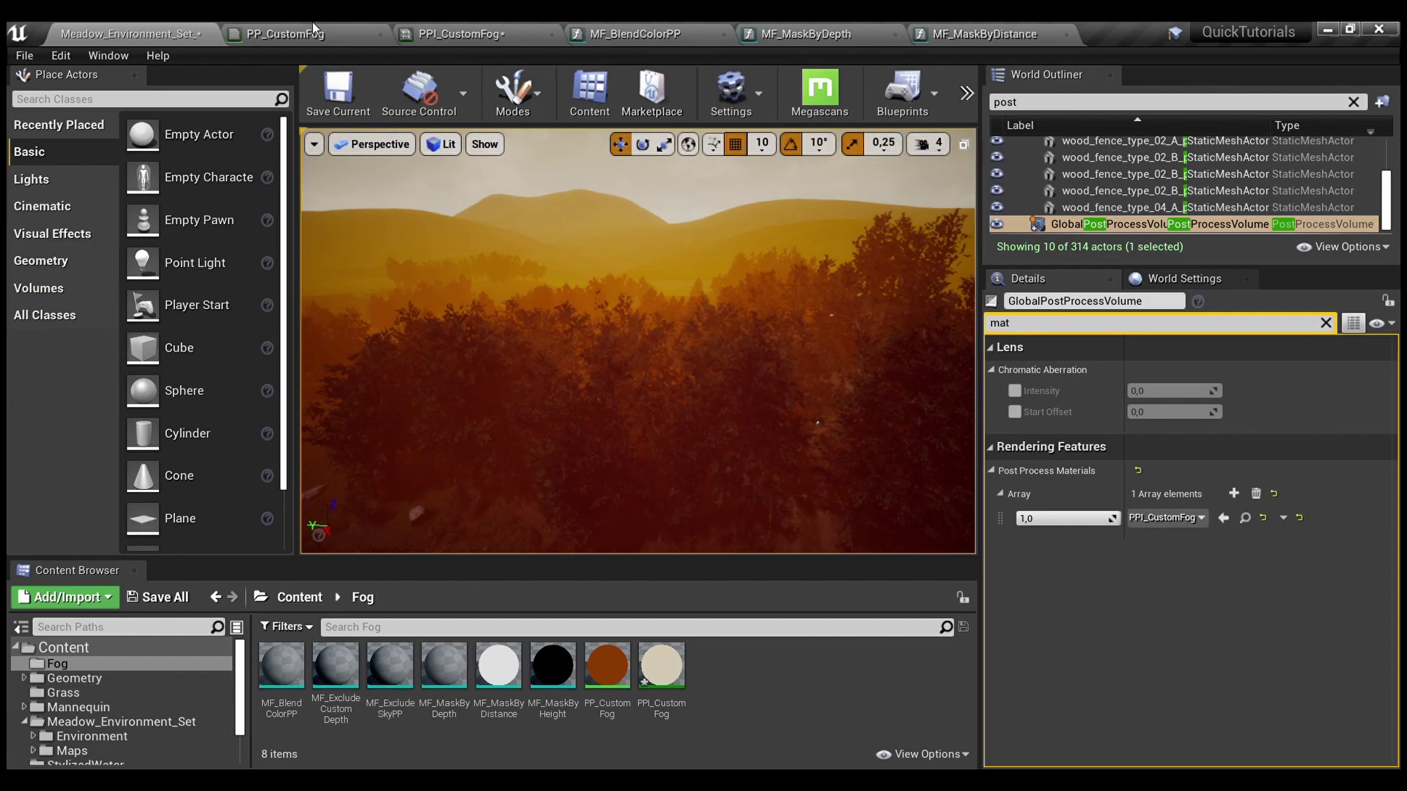
# Step: Set the Bands parameter of the PPI_CustomFog material instance to 16 and check the fog banding in its preview
pyautogui.click(468, 41)
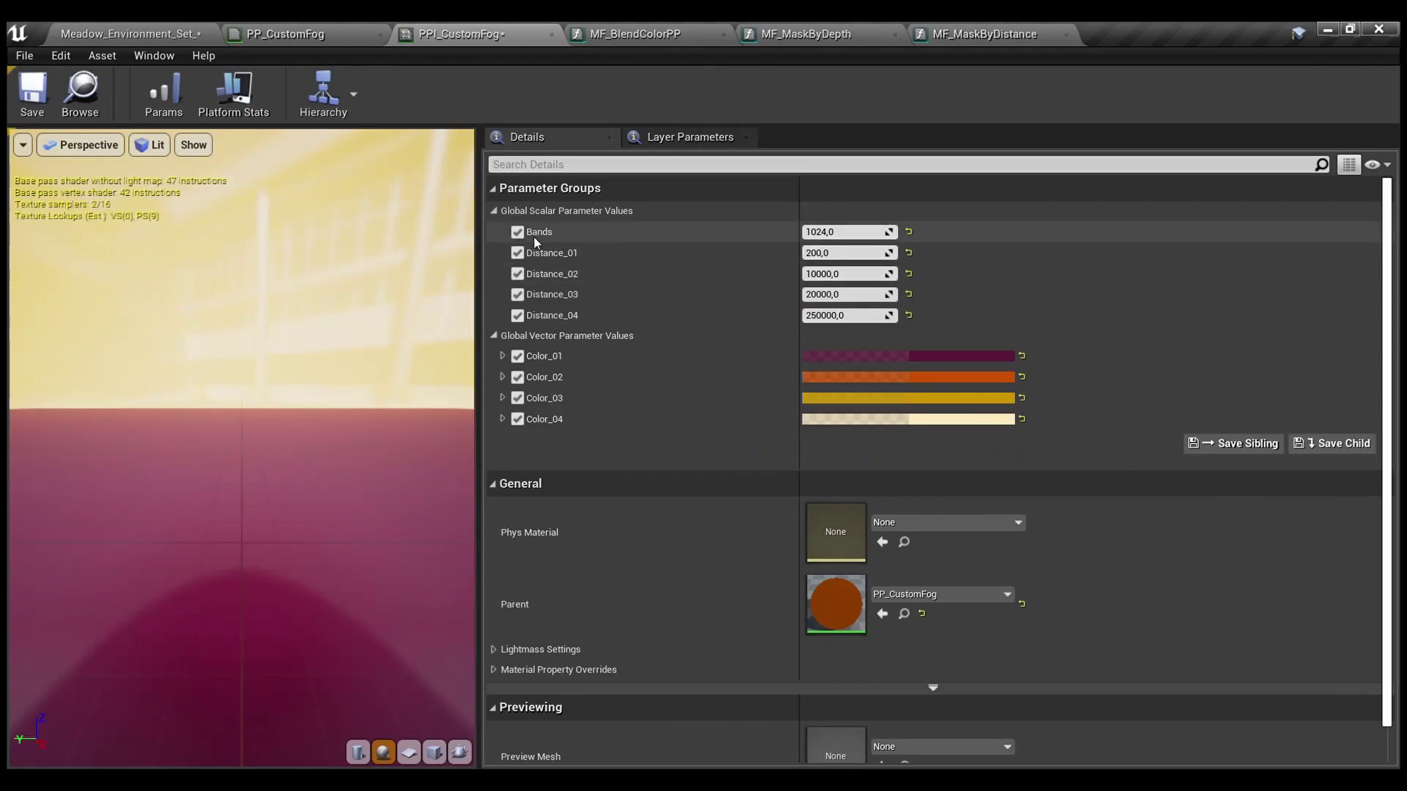
pyautogui.click(861, 235)
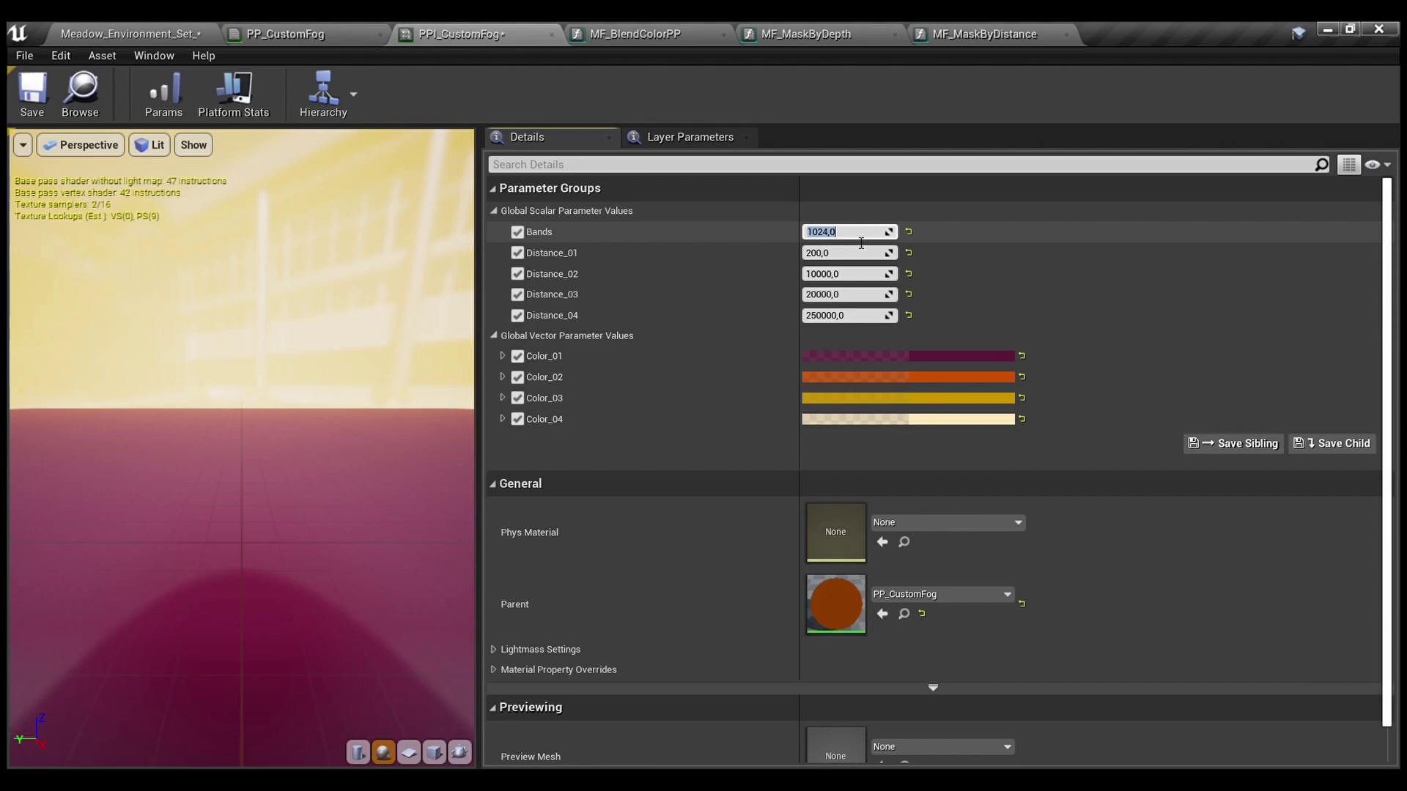
pyautogui.write('16')
pyautogui.press('Return')
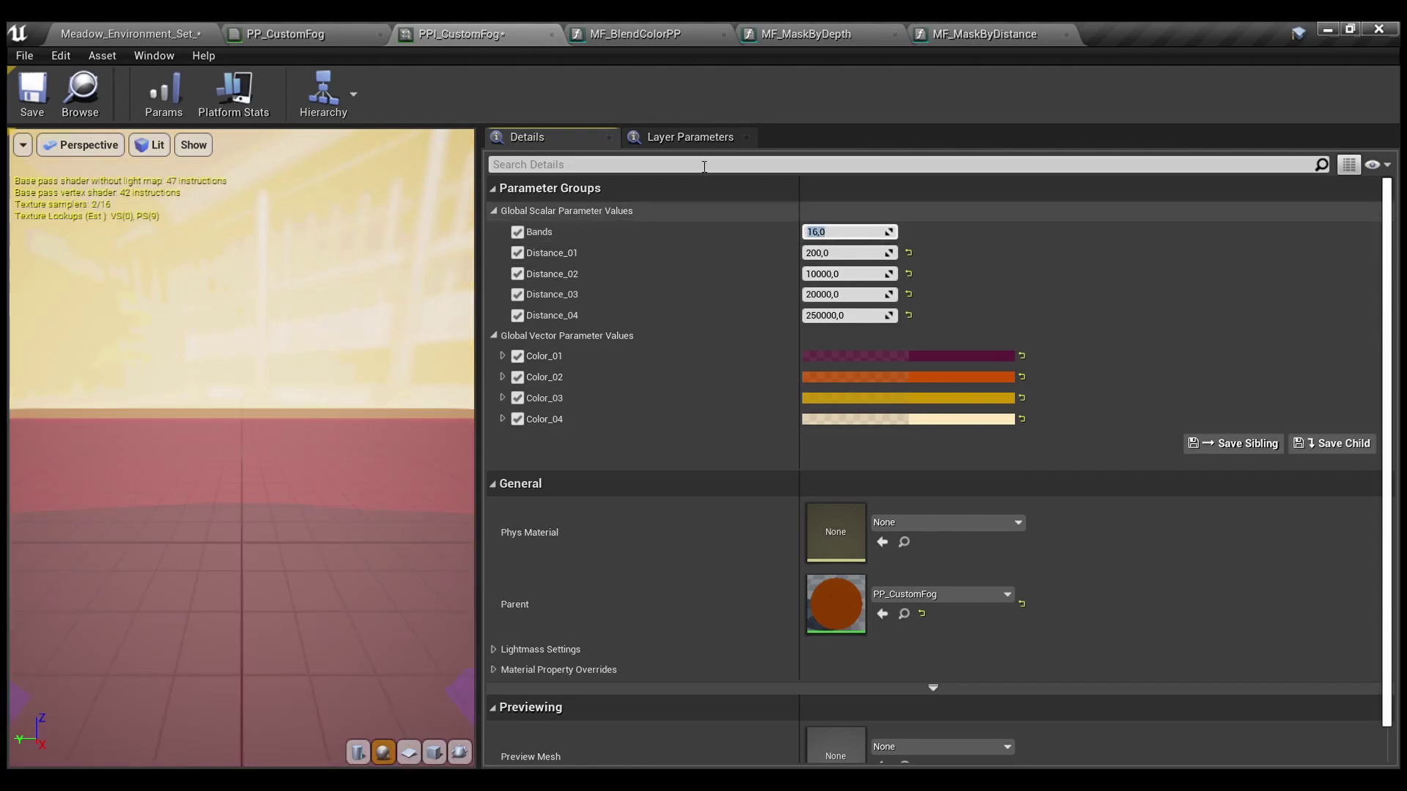
pyautogui.scroll(-4, 297, 361)
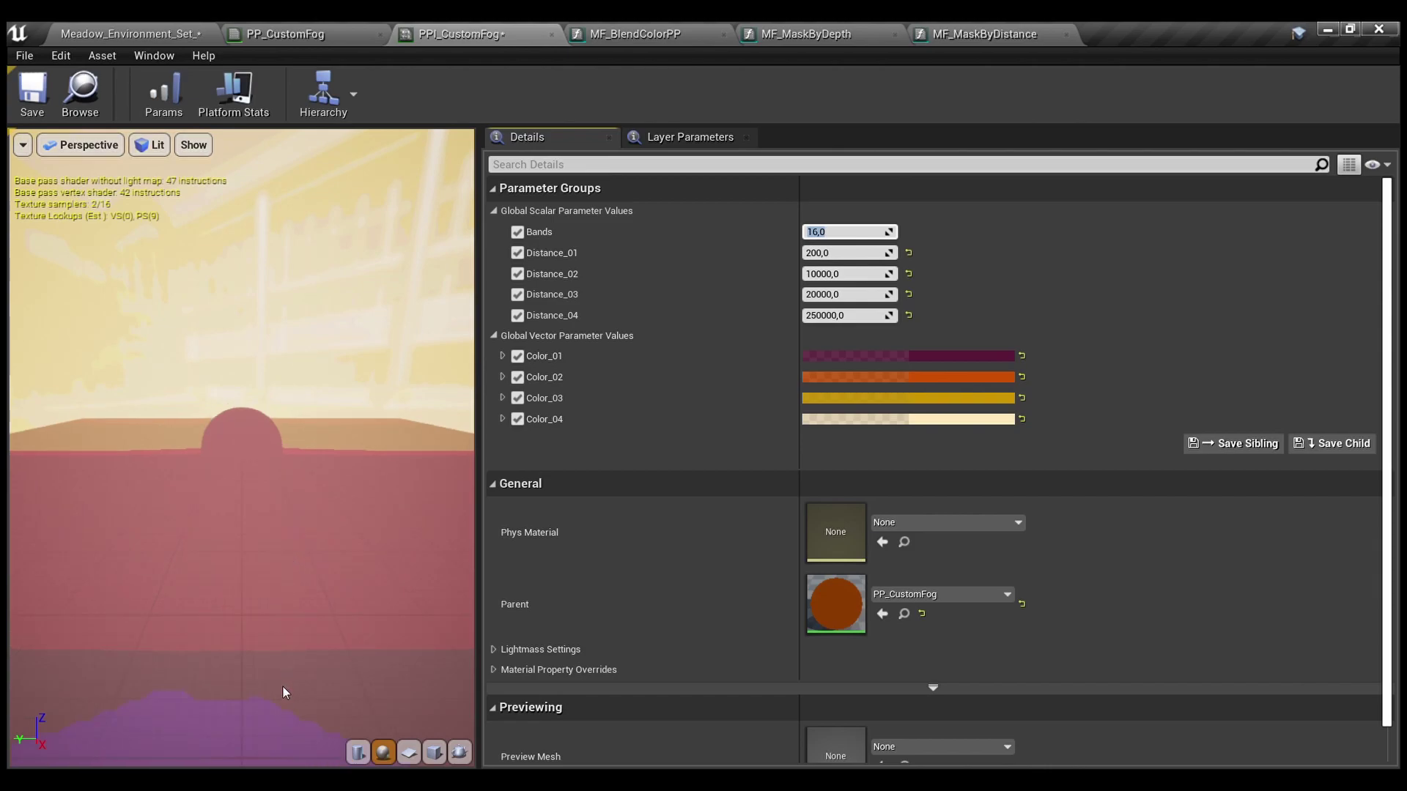
# Step: Return to the meadow level and fly around the trees to examine the banded fog at different distances
pyautogui.click(145, 34)
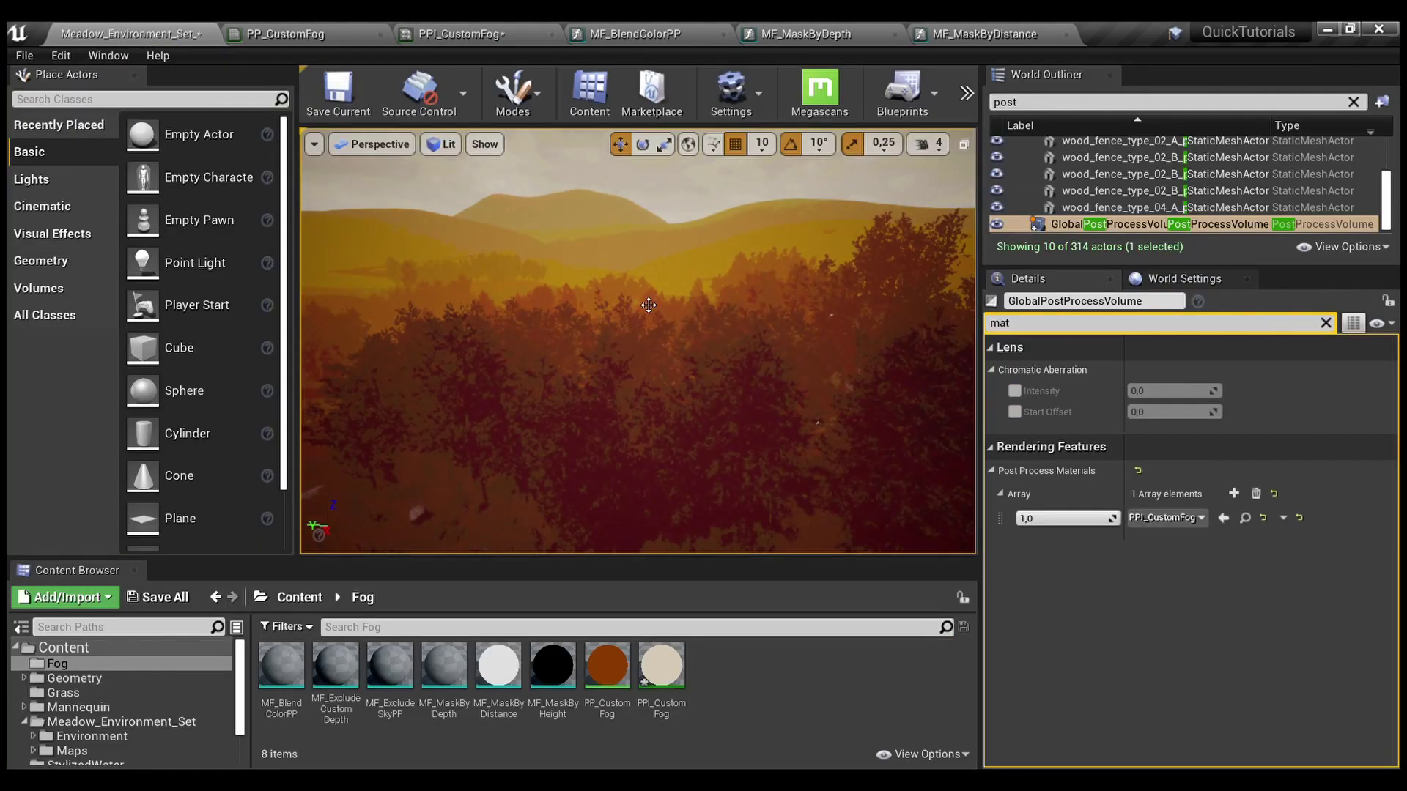
pyautogui.press('w')
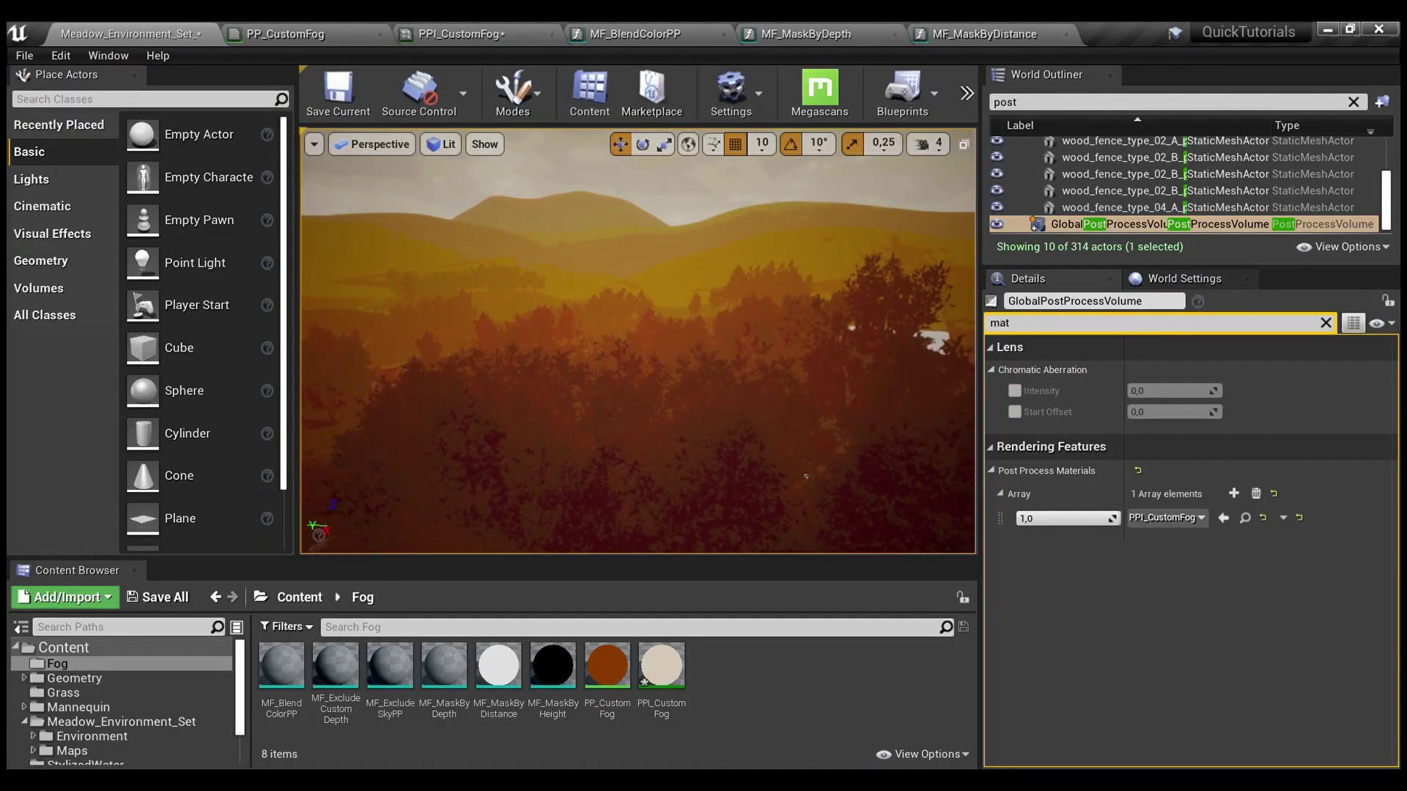
pyautogui.press('w')
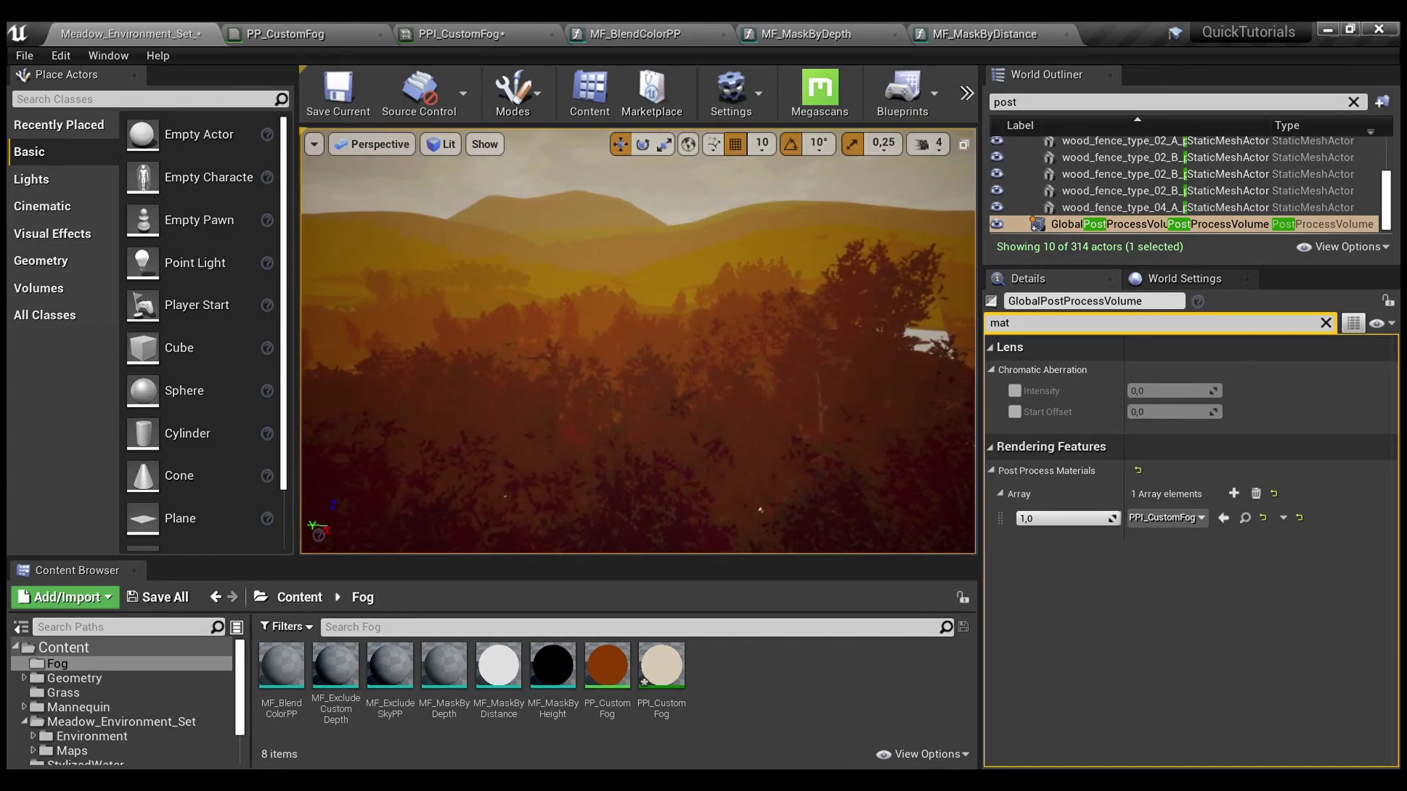
pyautogui.press('w')
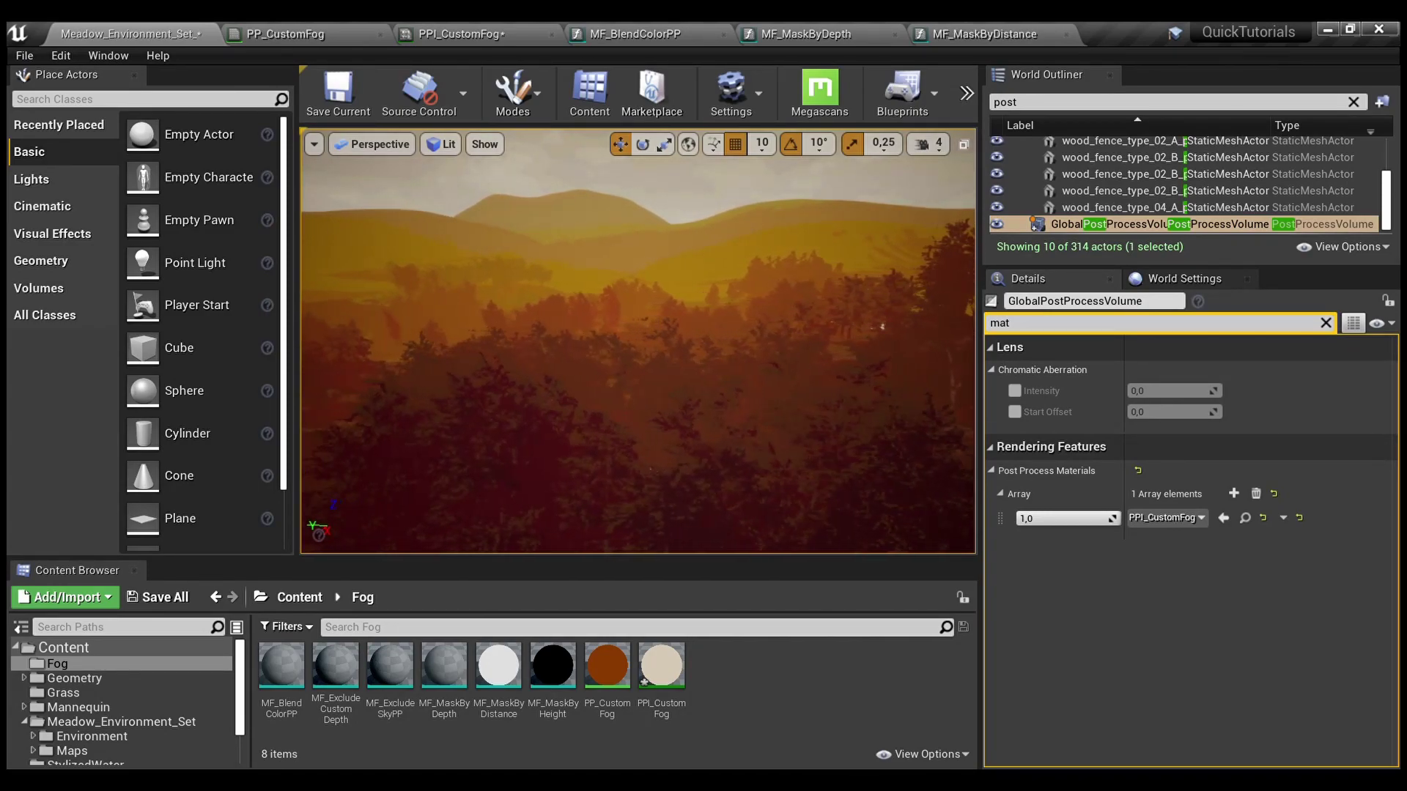
pyautogui.press('a')
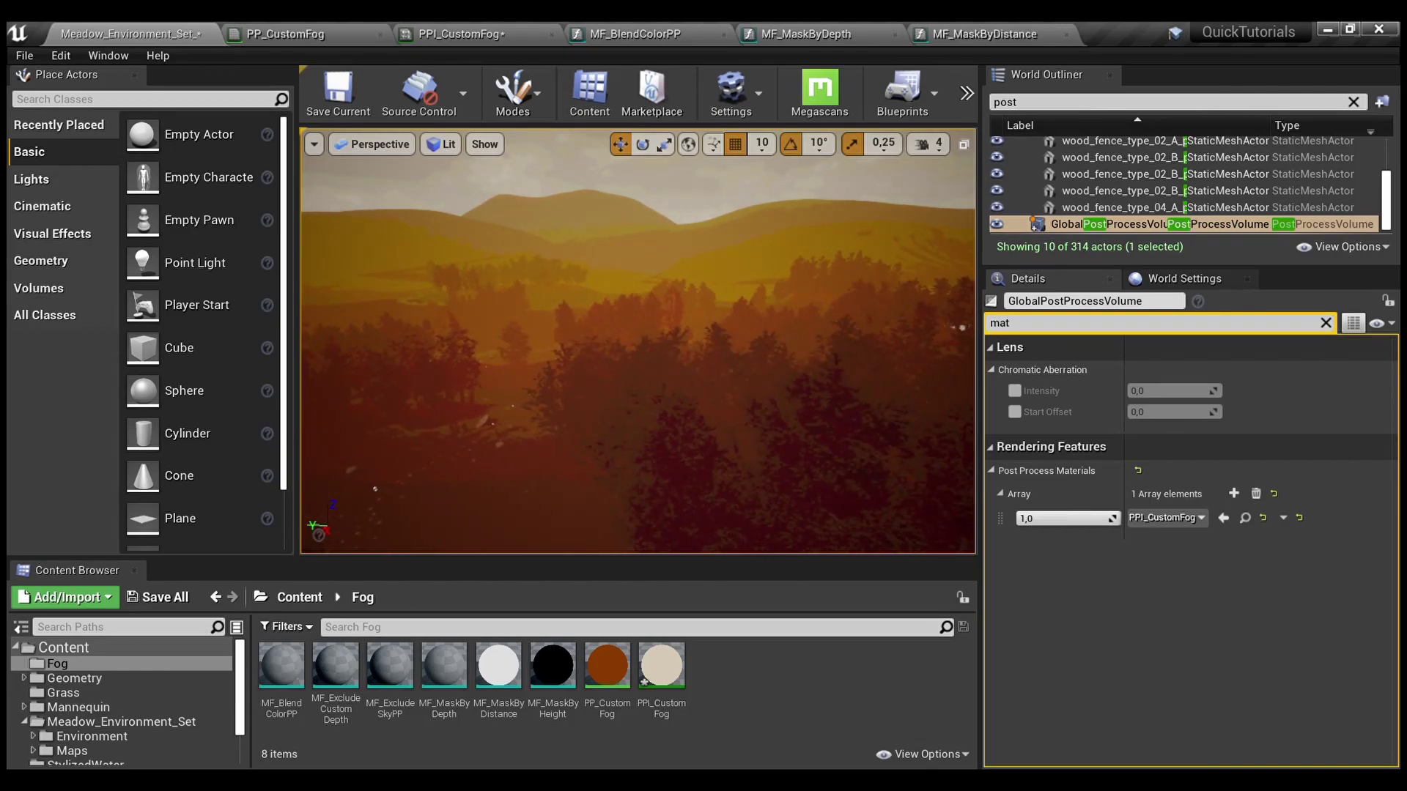
pyautogui.press('w')
pyautogui.press('a')
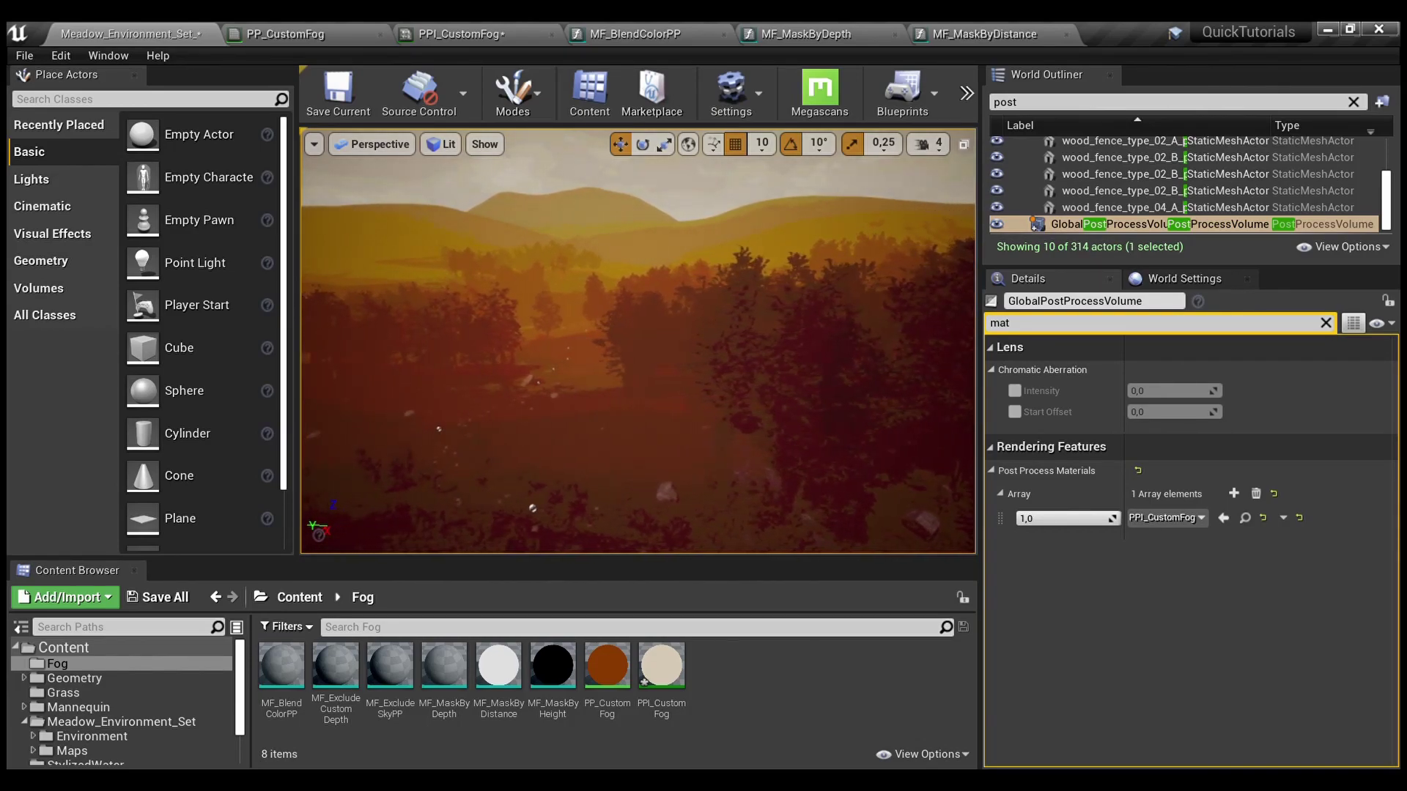
pyautogui.press('q')
pyautogui.press('q')
pyautogui.press('w')
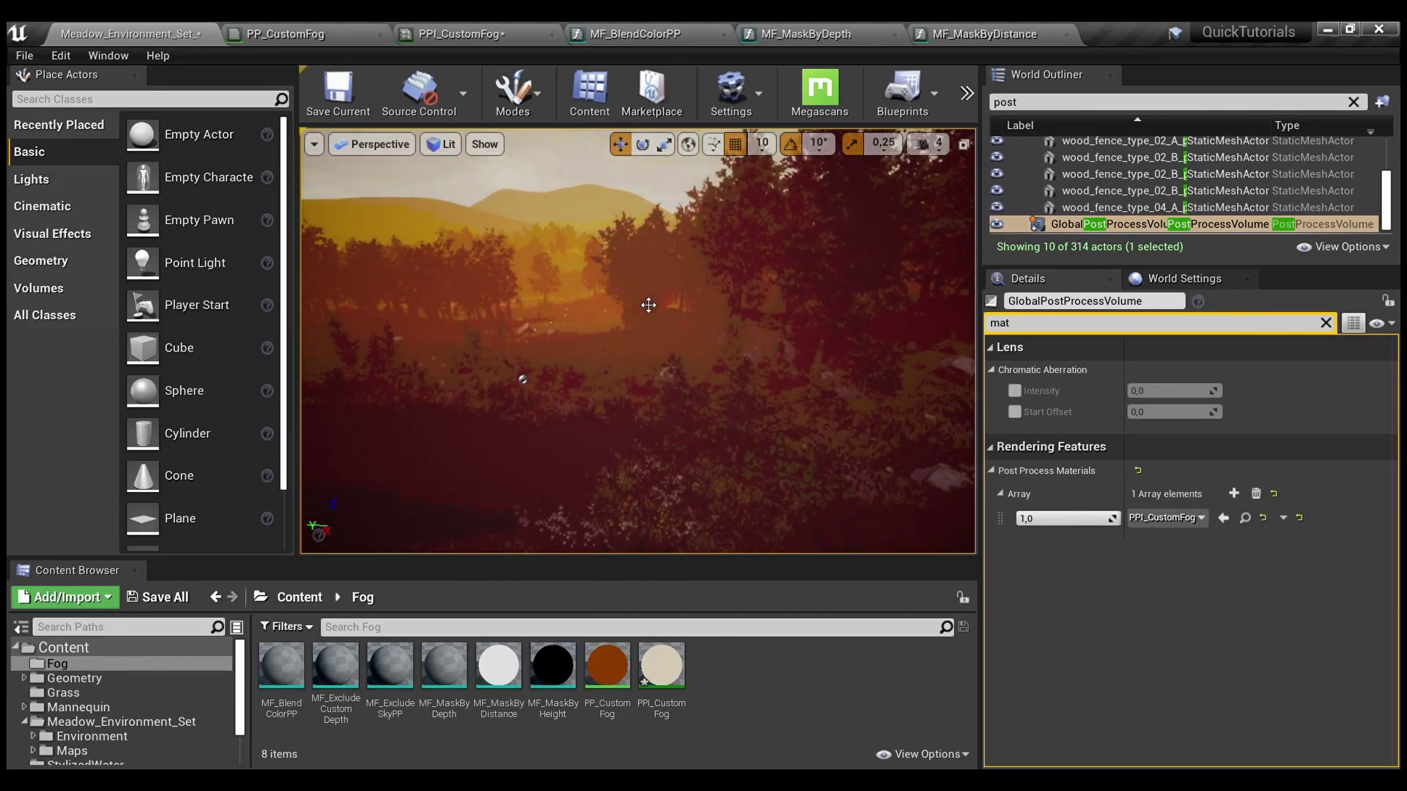